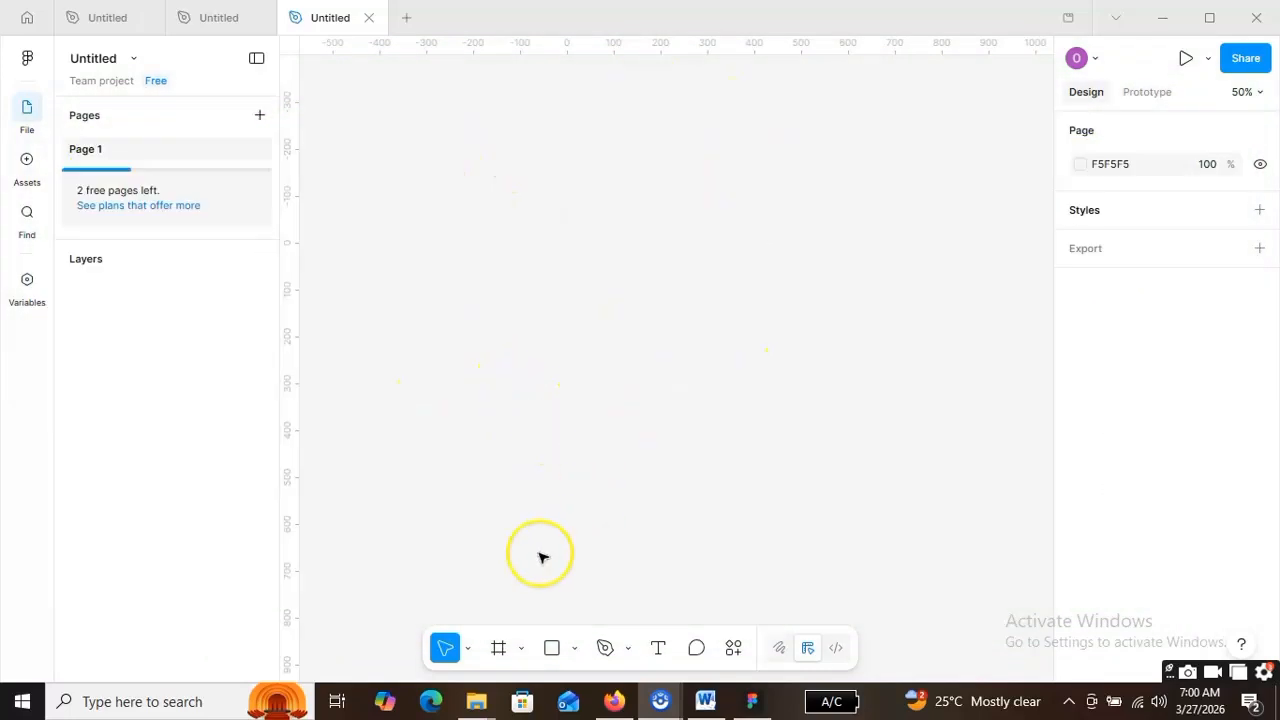
- Draw a blank 236×584 frame, Frame 1, and show its device size presets
click(497, 649)
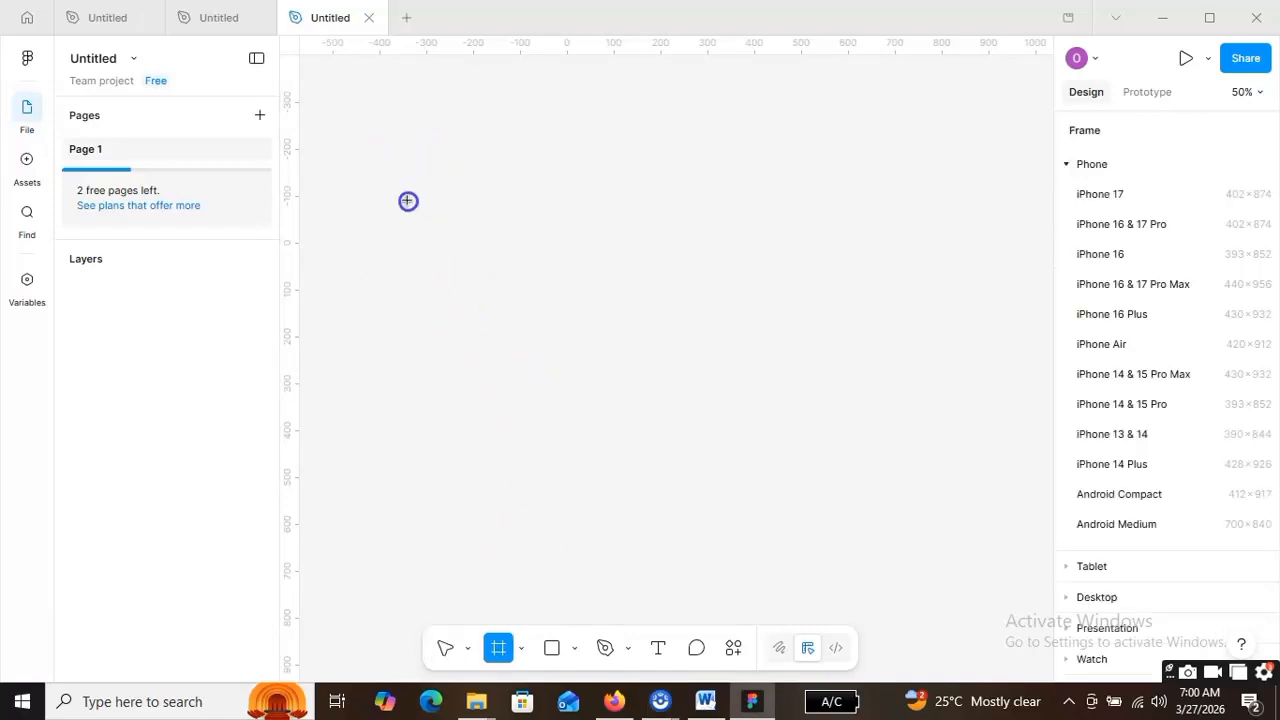
drag(501, 429, 509, 437)
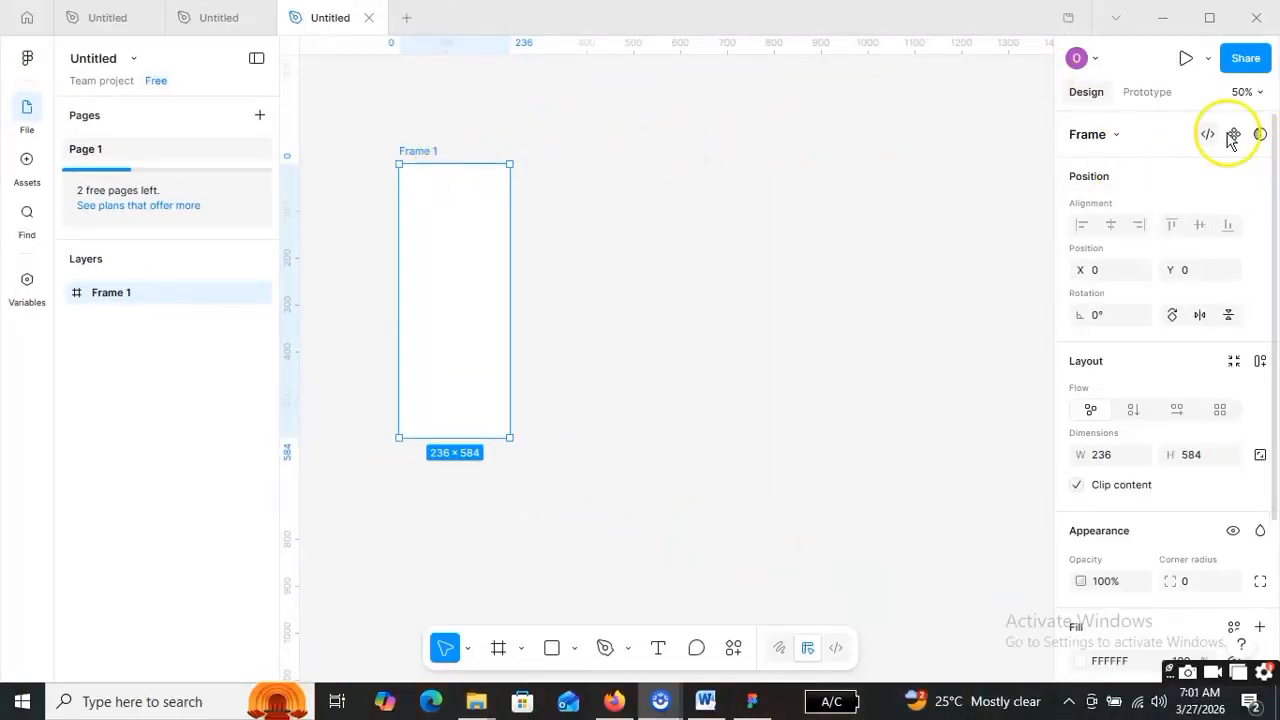
click(1119, 138)
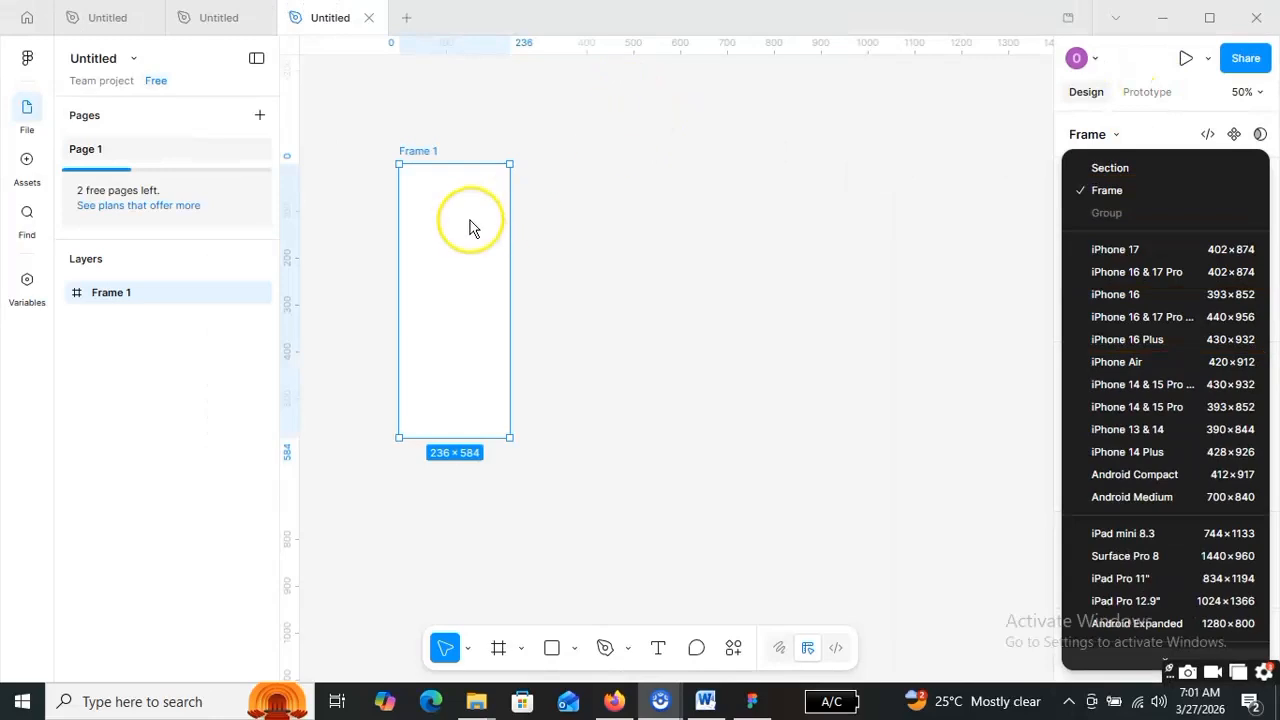
- Resize Frame 1 to iPhone 17 (402×874) and move it to X -76, Y -64
click(1138, 250)
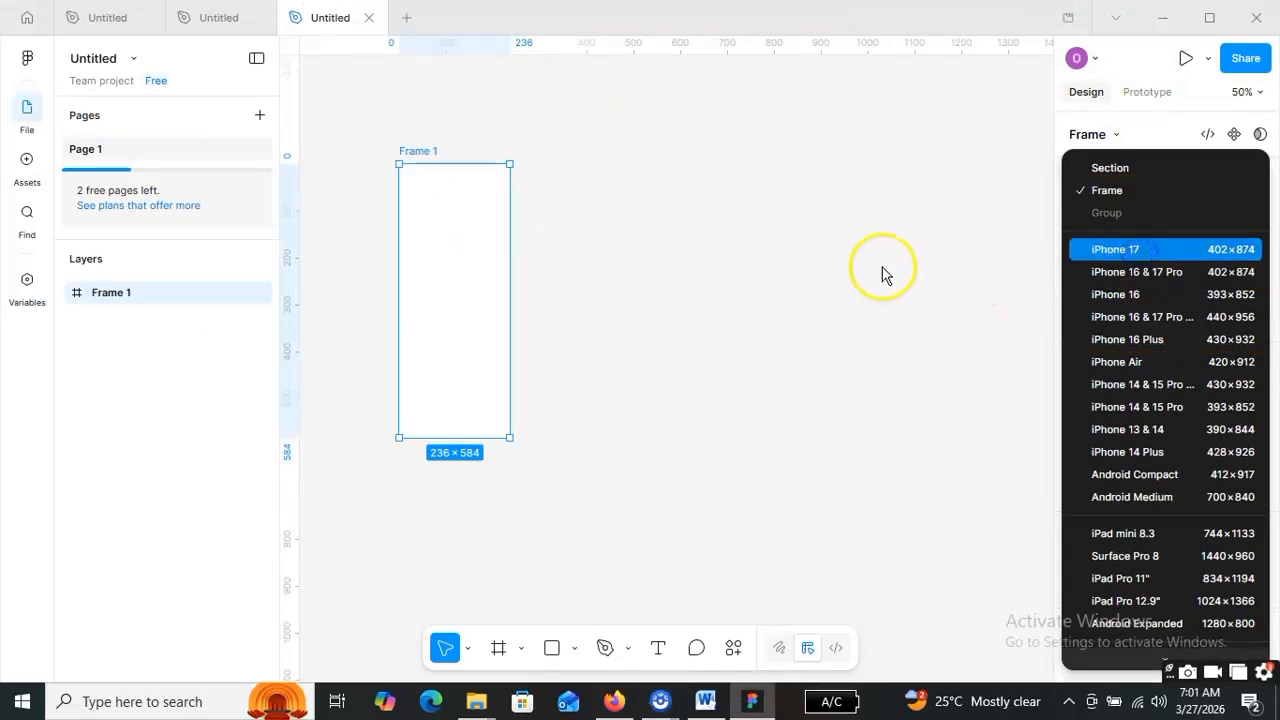
drag(520, 360, 491, 336)
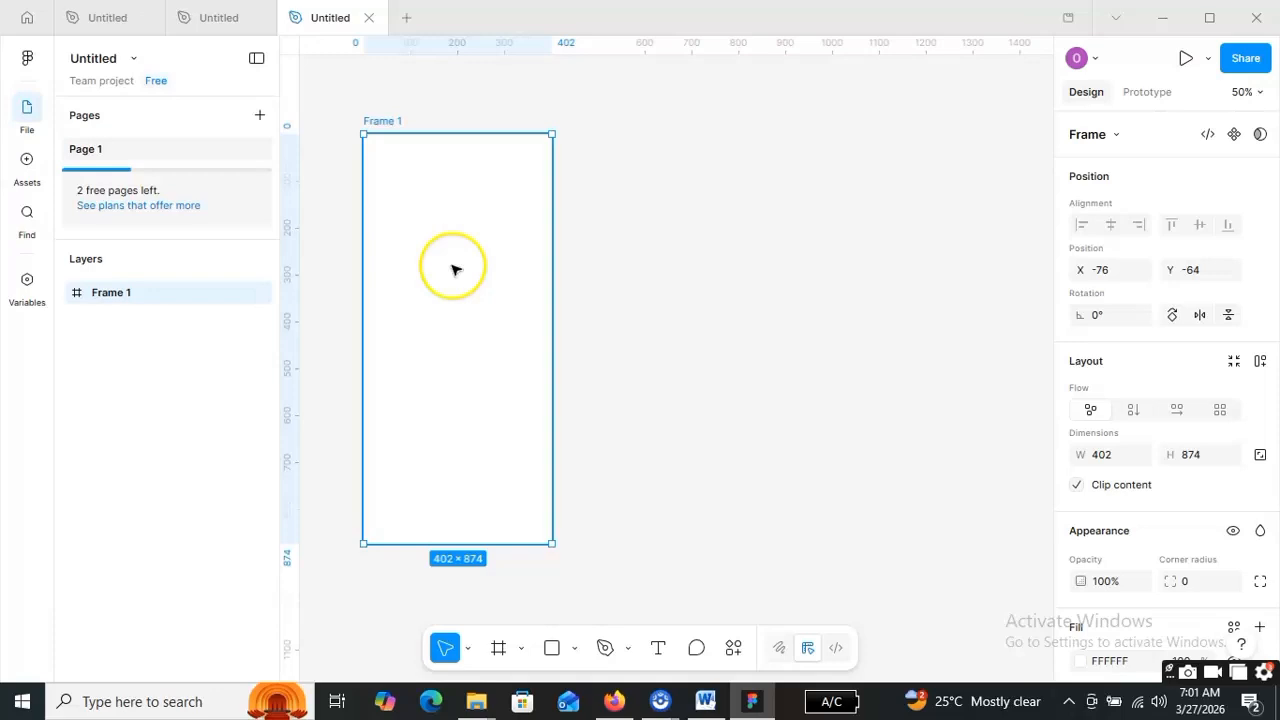
- Draw Frame 2, about 246×842, beside Frame 1 and leave it deselected
click(497, 650)
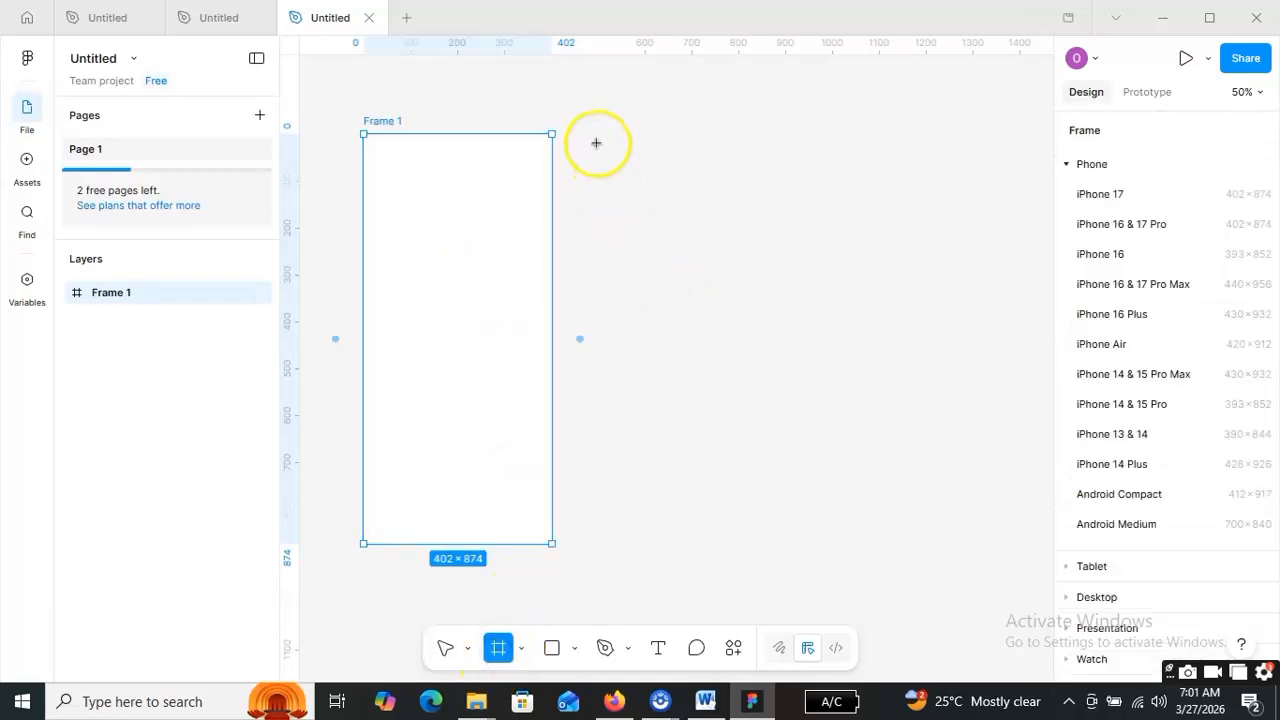
drag(590, 134, 703, 529)
right_click(932, 196)
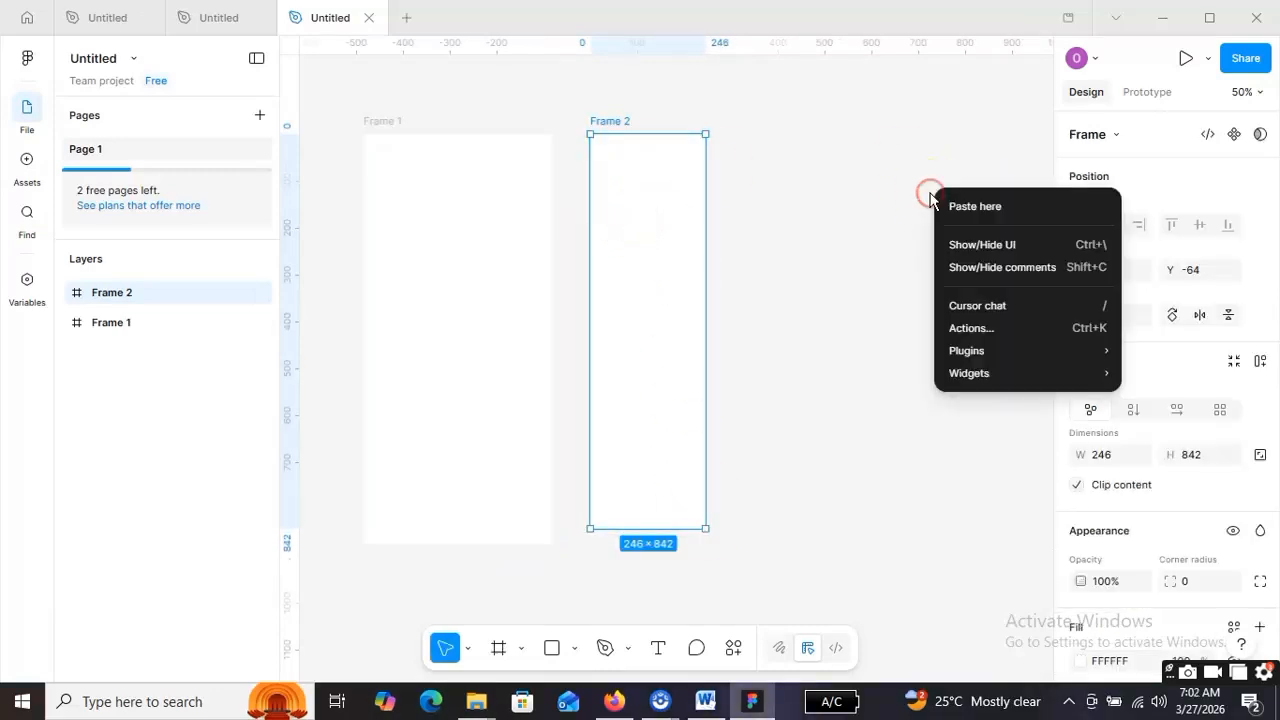
click(880, 255)
click(912, 296)
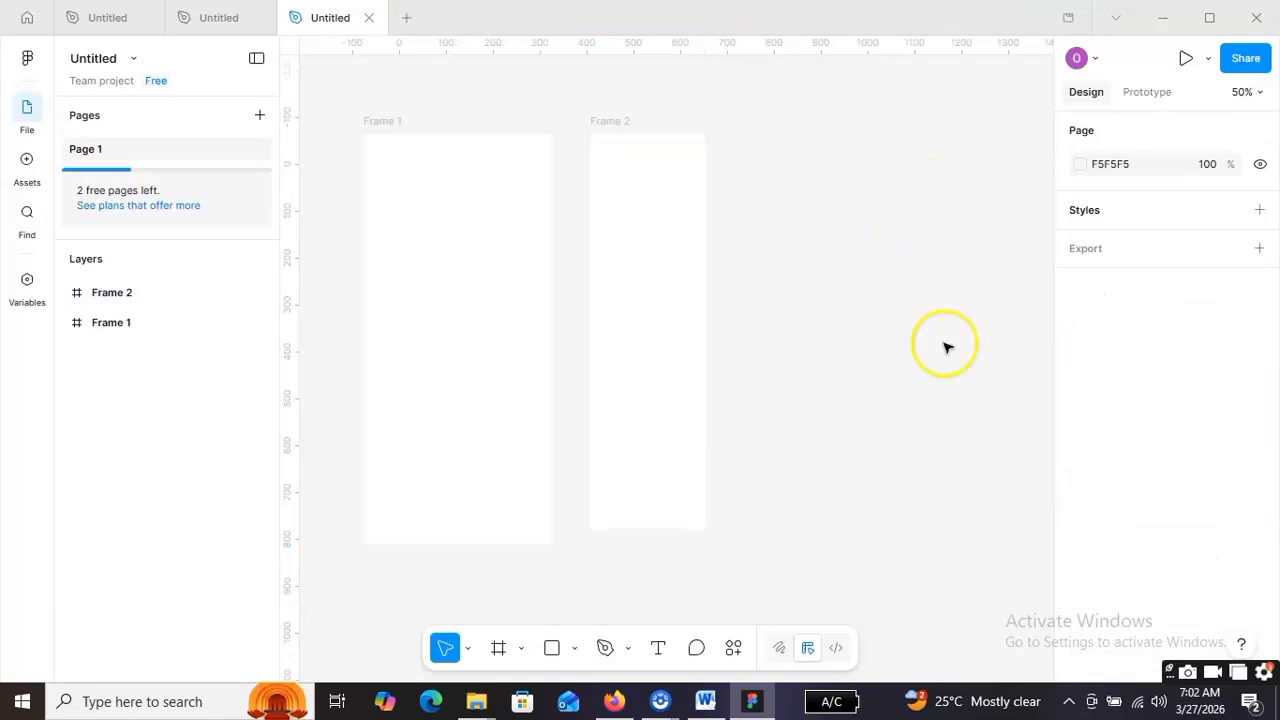
- Darken the page background from F5F5F5 to gray 686565
click(1079, 168)
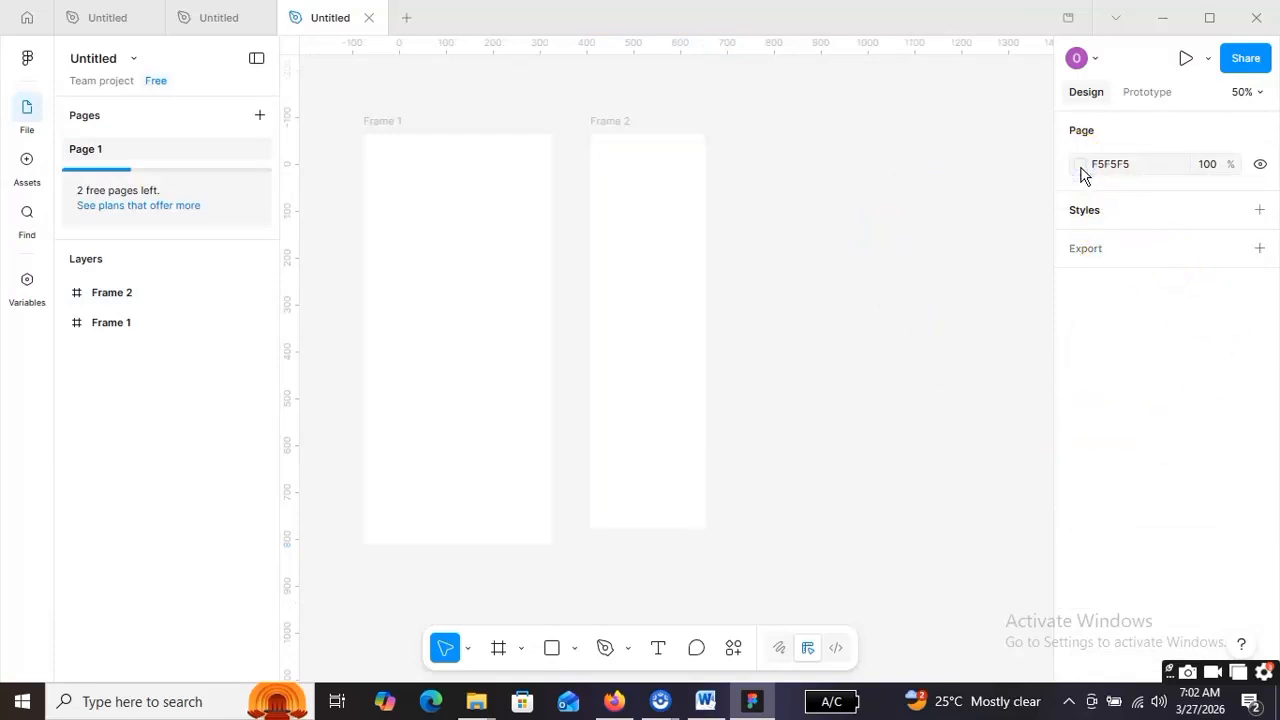
drag(845, 228, 851, 330)
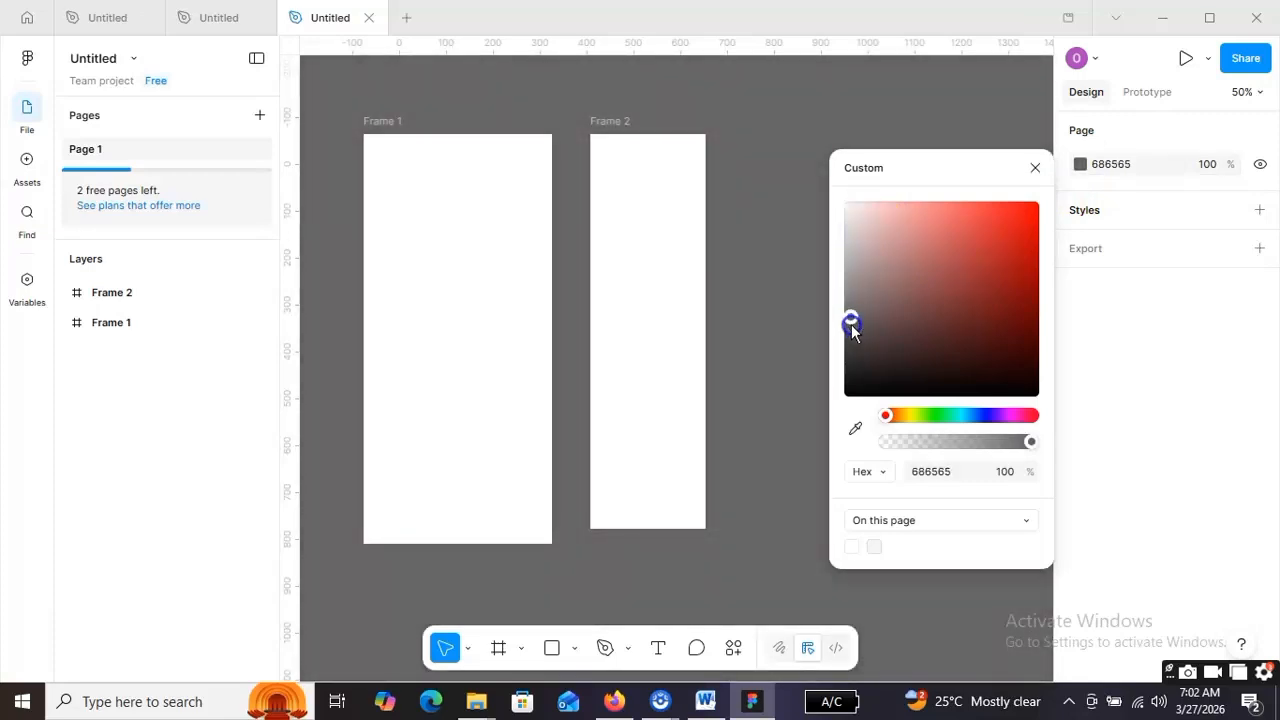
click(750, 242)
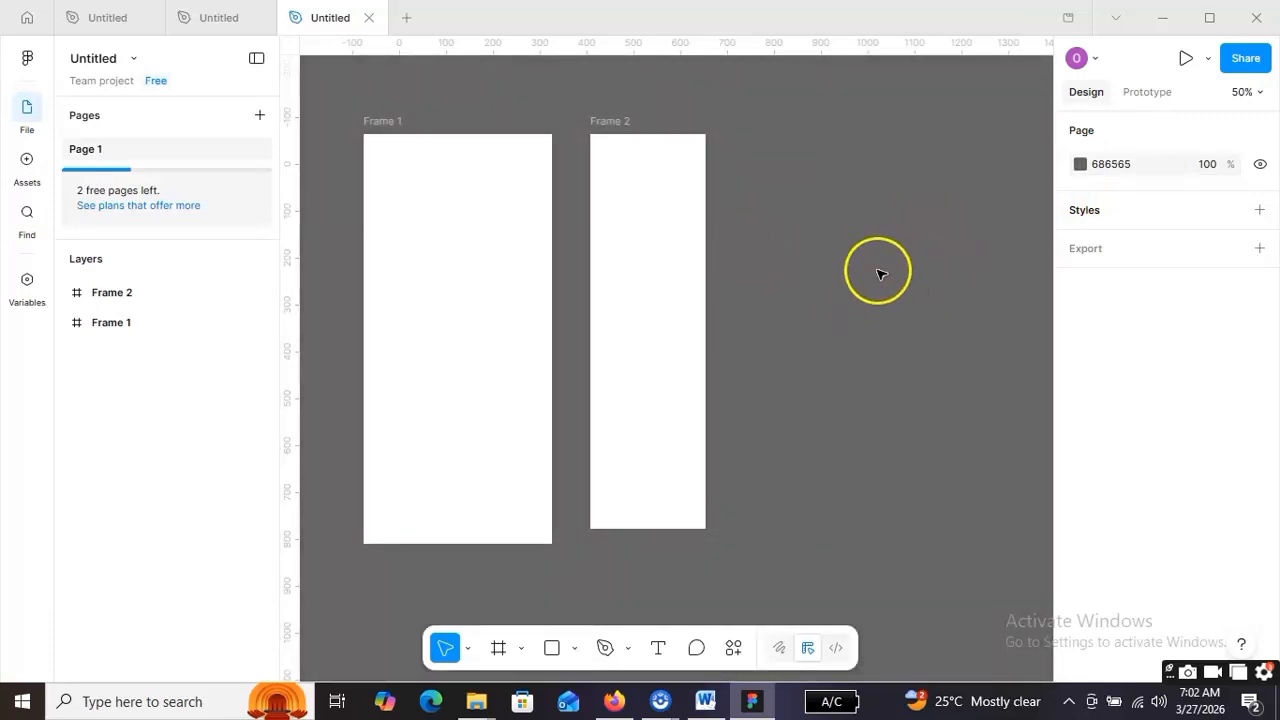
click(1013, 150)
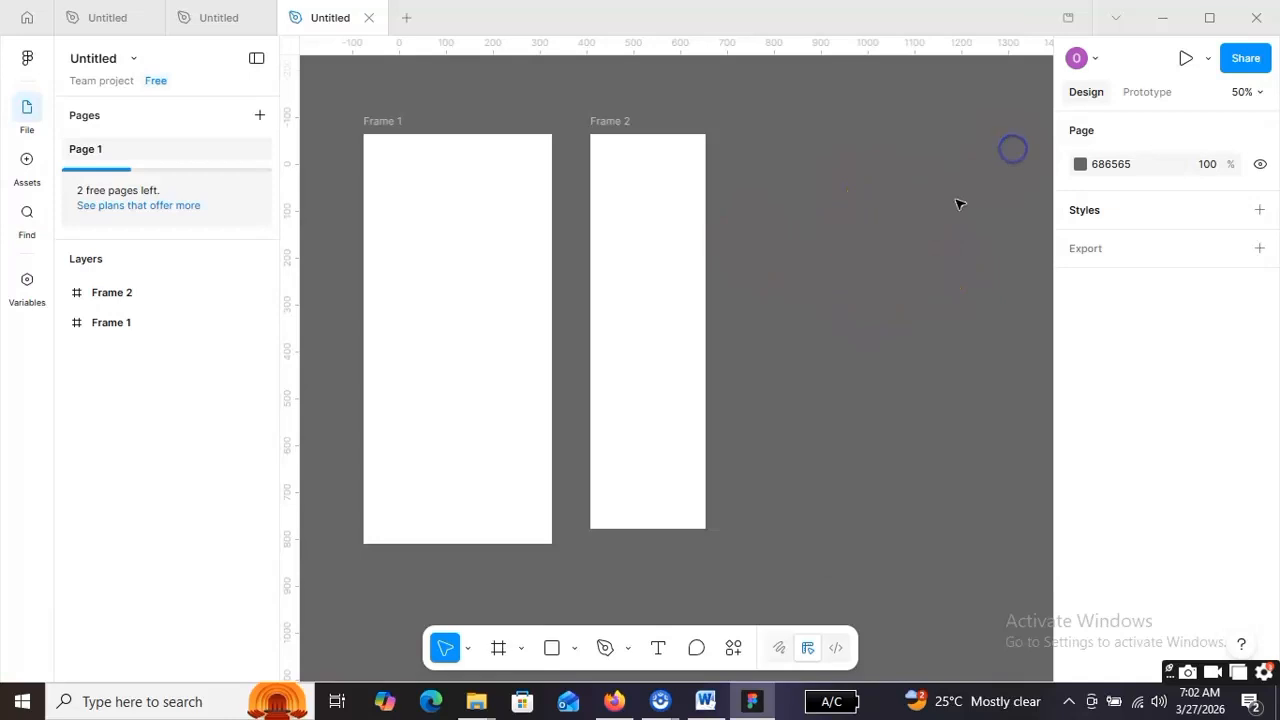
click(660, 206)
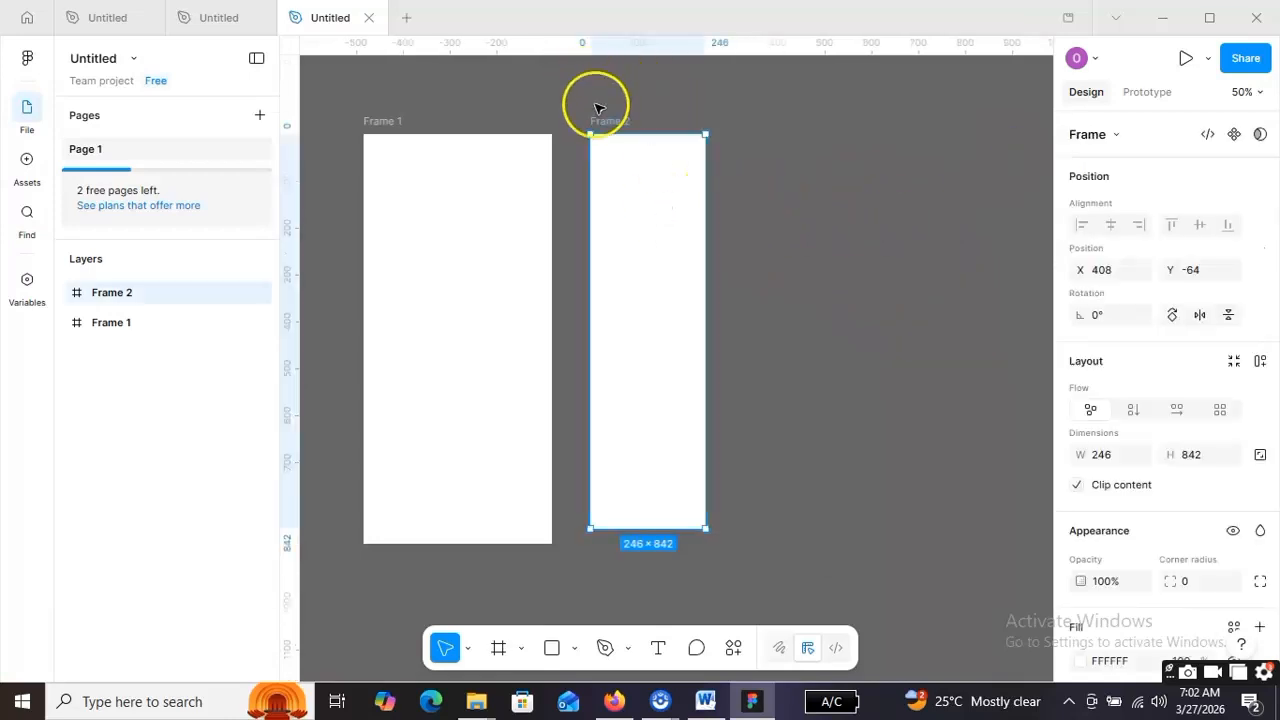
- Make Frame 2 the 430×932 iPhone 16 Plus size and place it at X 342, Y -93
click(1114, 135)
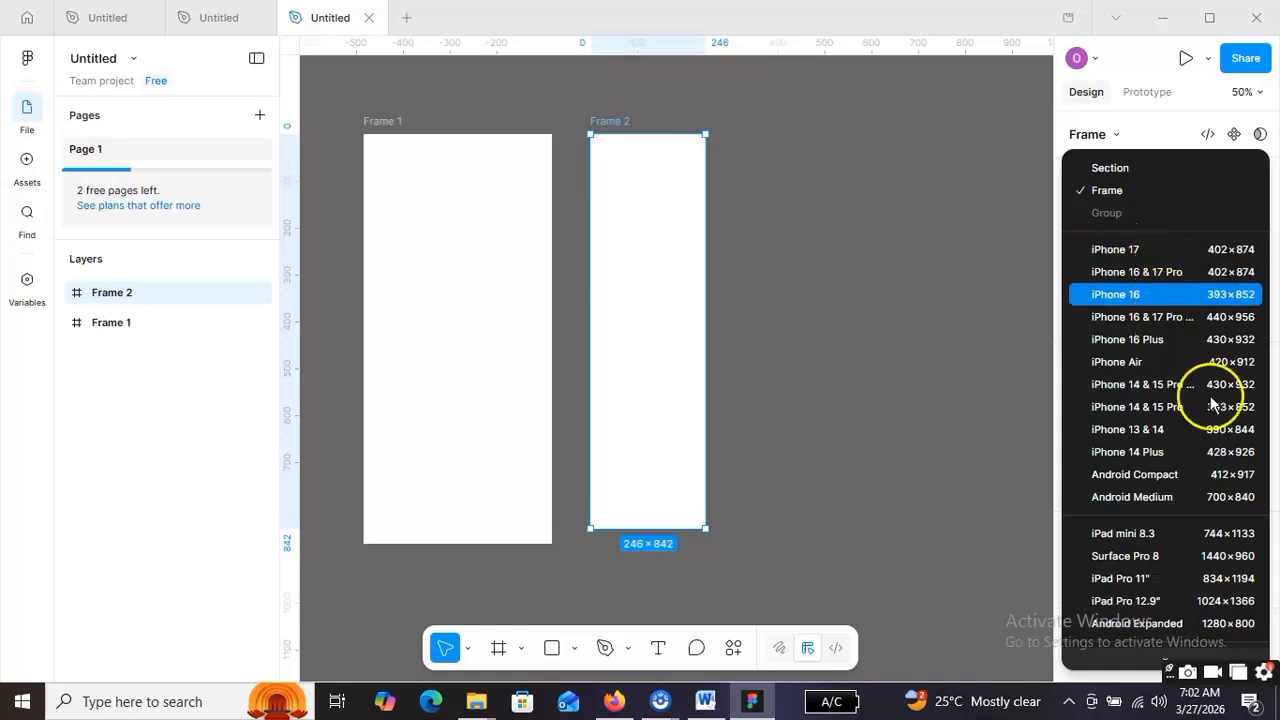
scroll(1215, 425, down, 3)
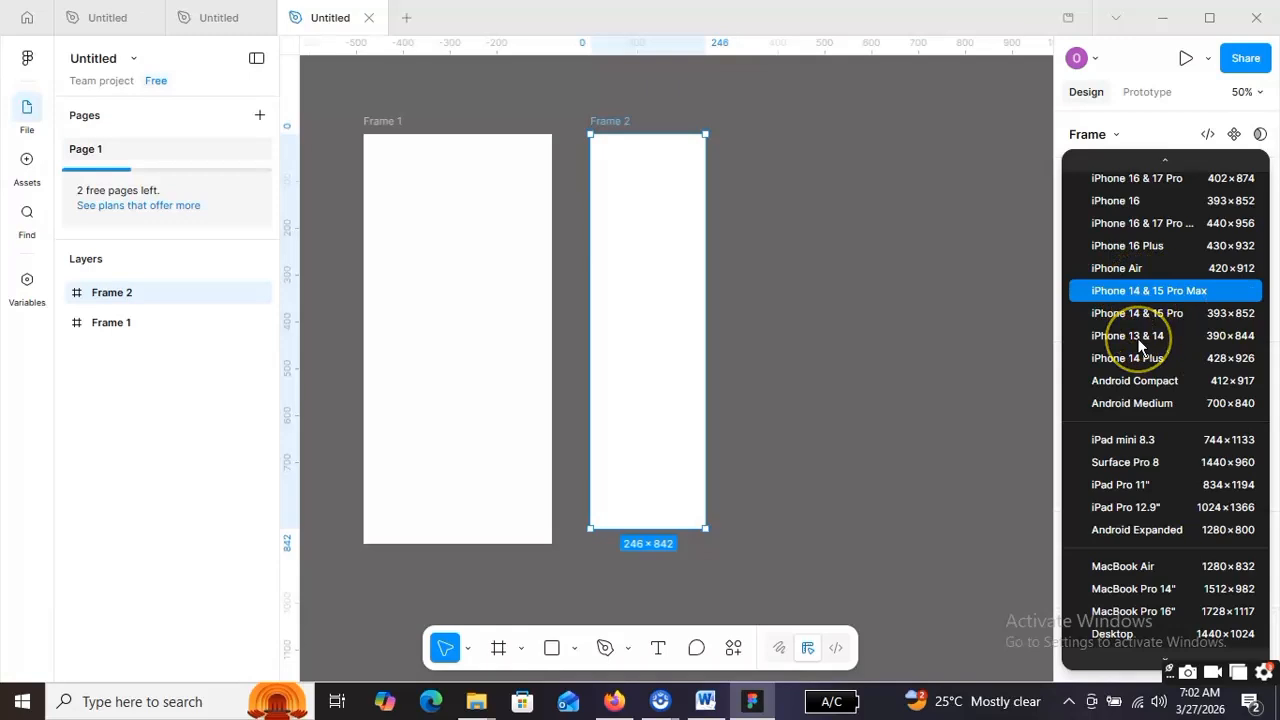
click(1100, 281)
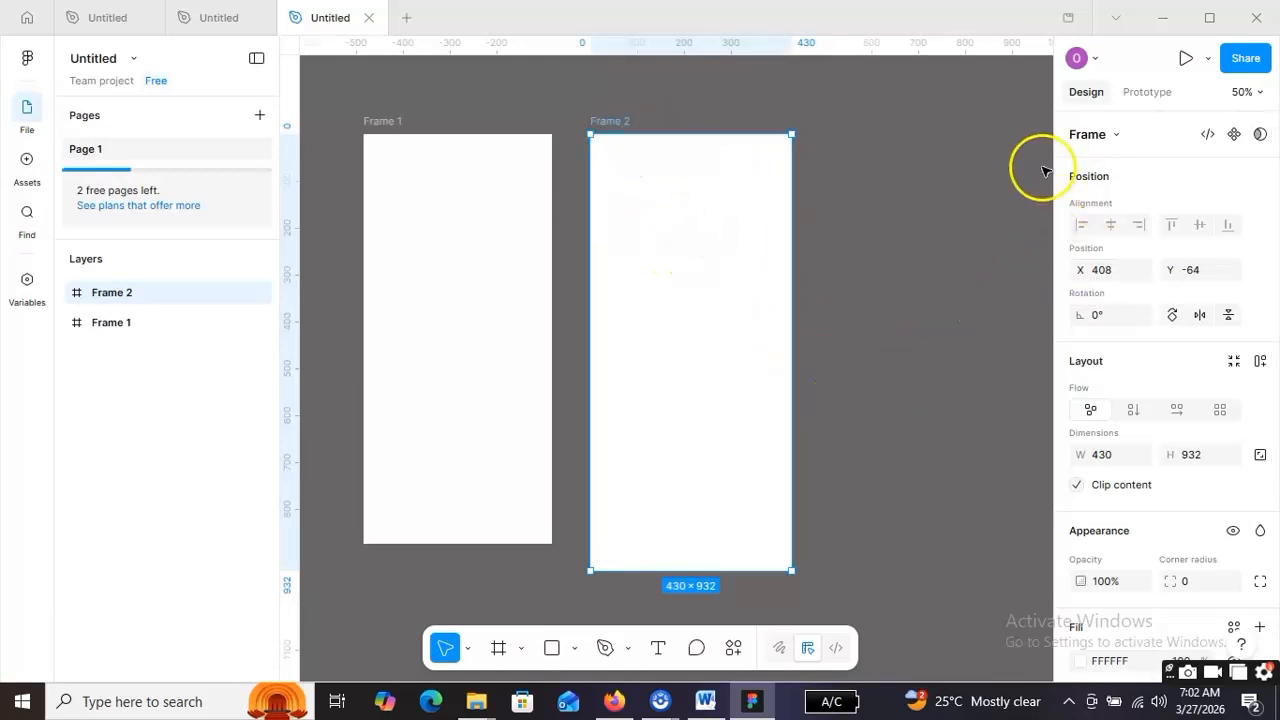
click(1120, 135)
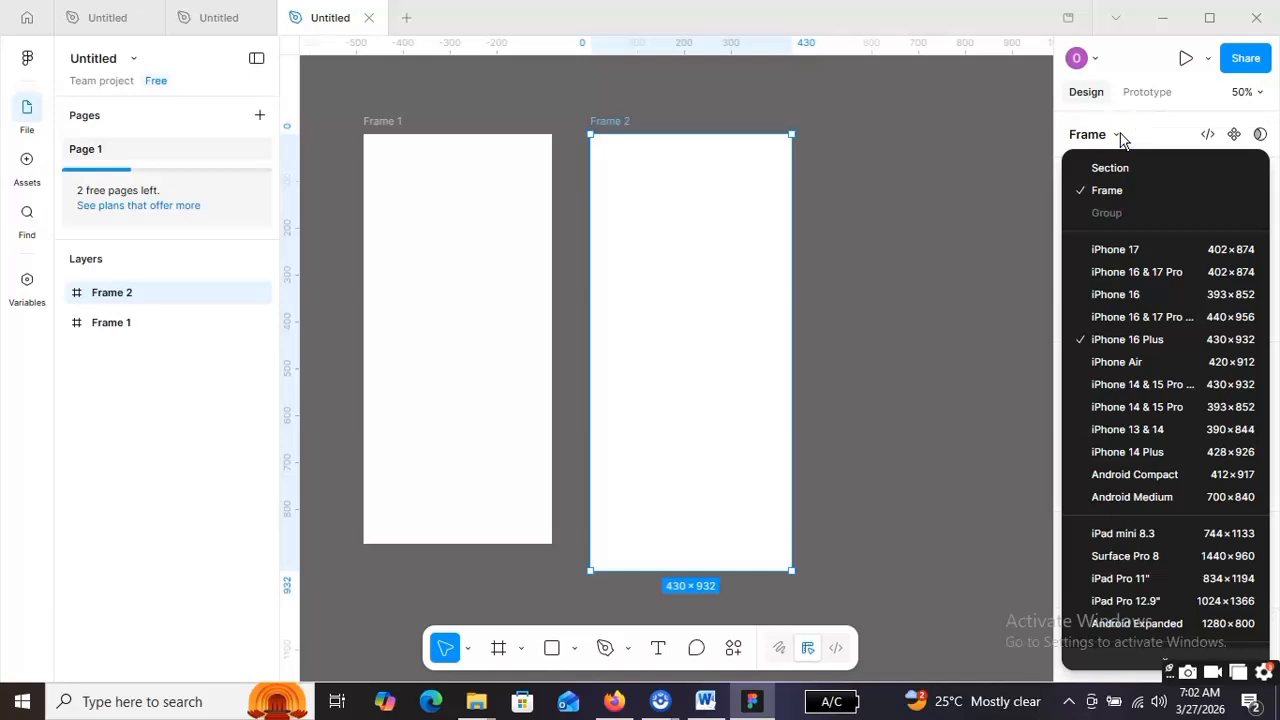
click(1170, 386)
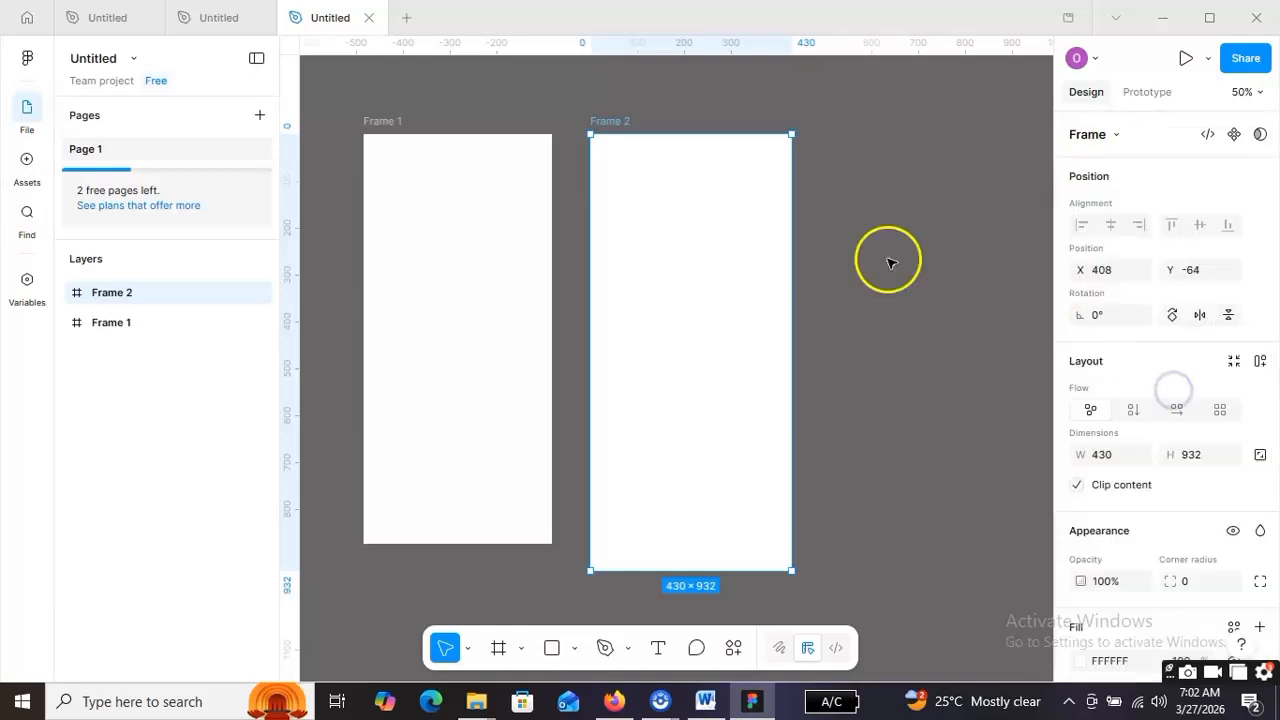
drag(691, 263, 657, 252)
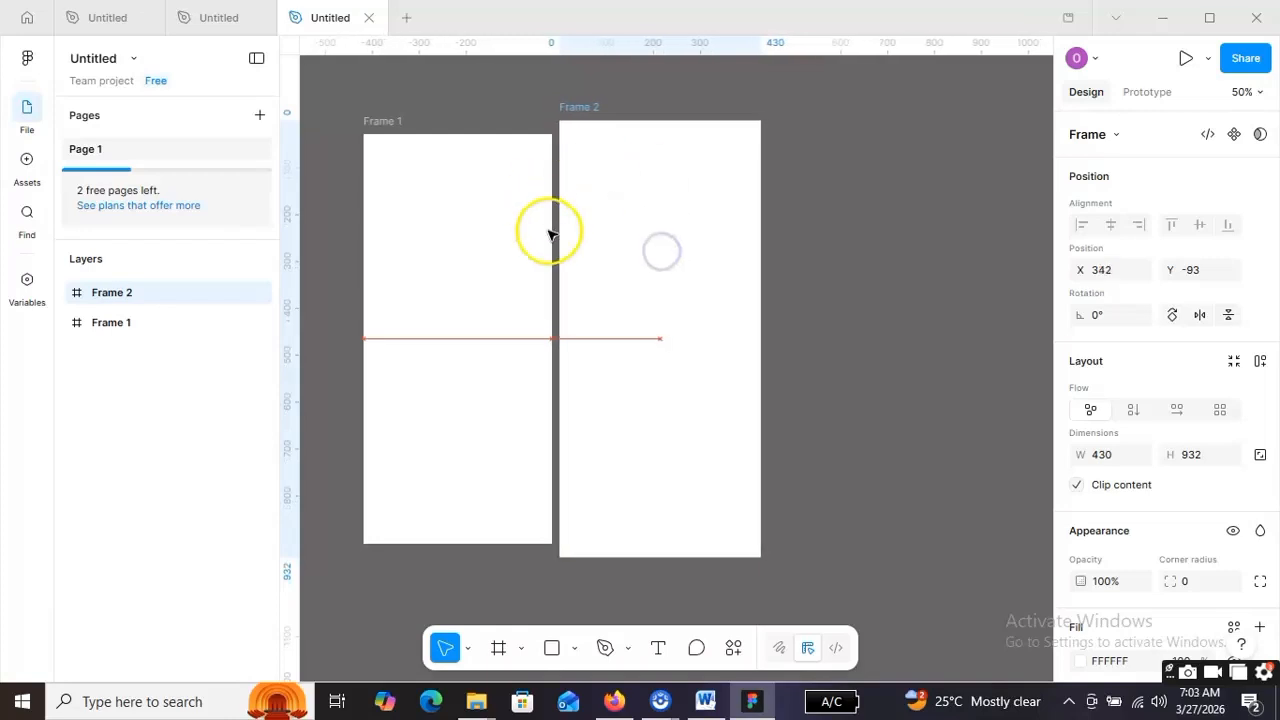
- Draw Frame 3 to the right of Frame 2 and show its size presets
click(498, 648)
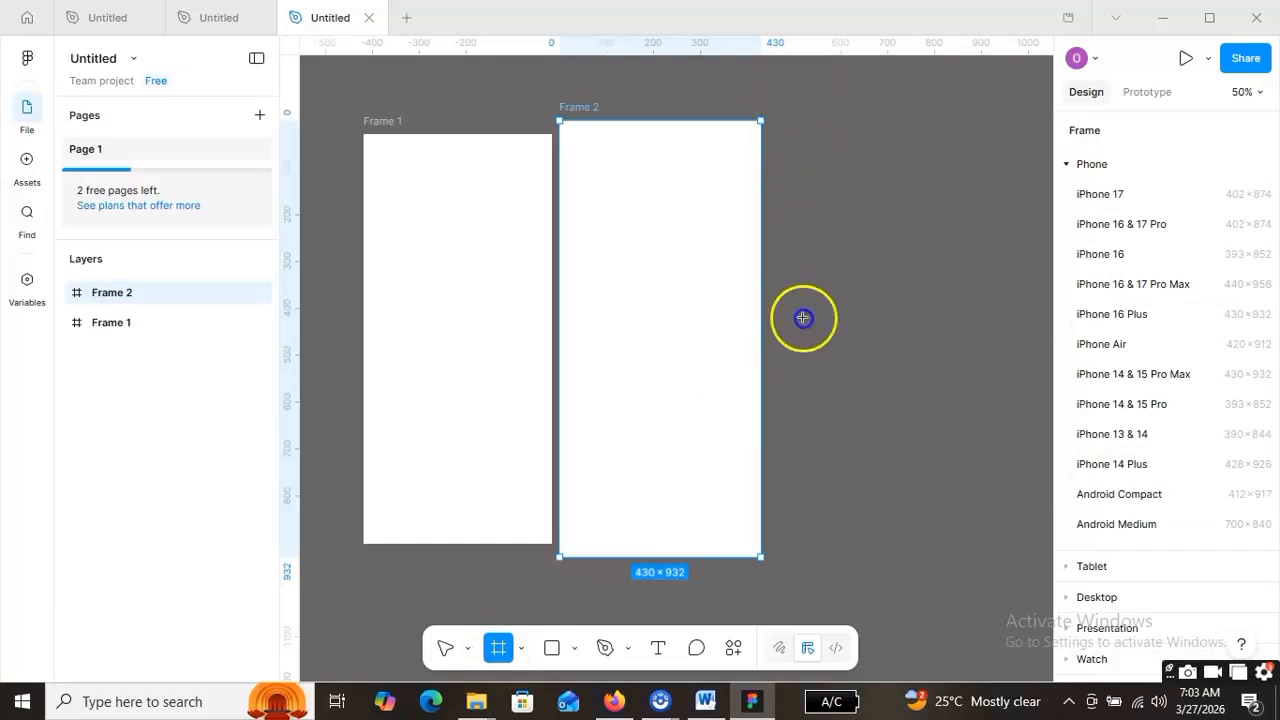
drag(785, 120, 895, 539)
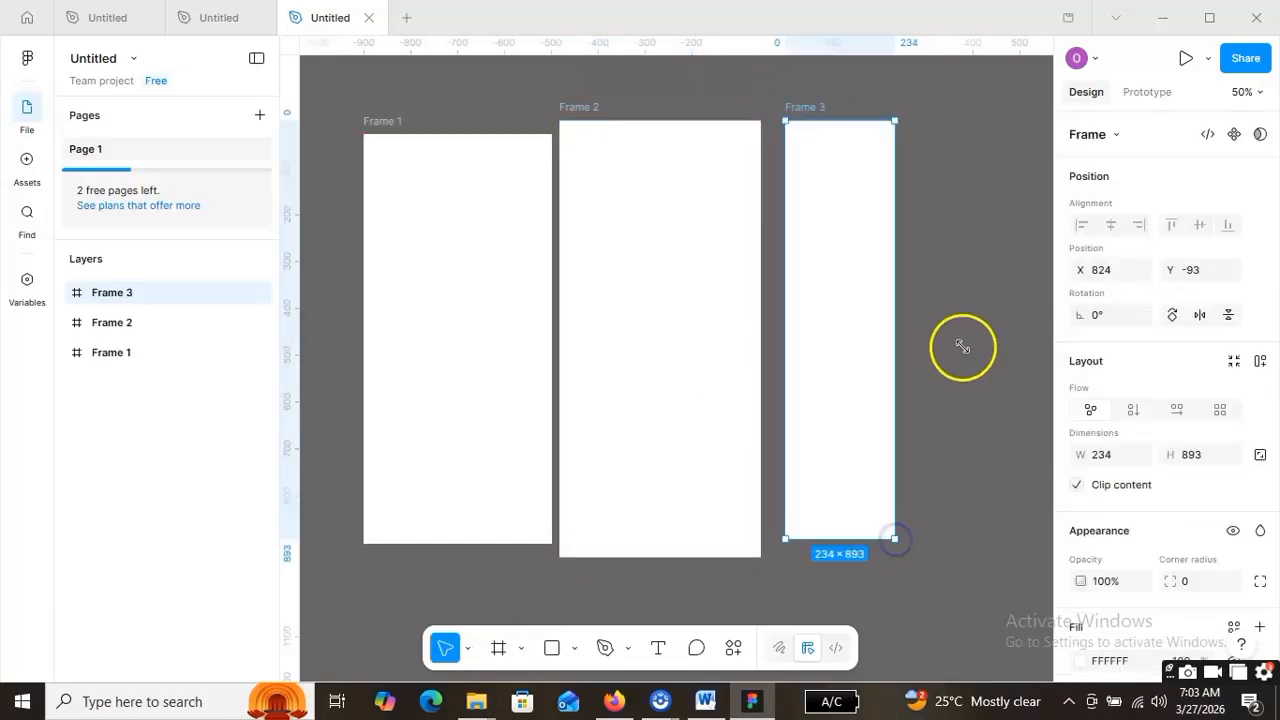
click(1118, 136)
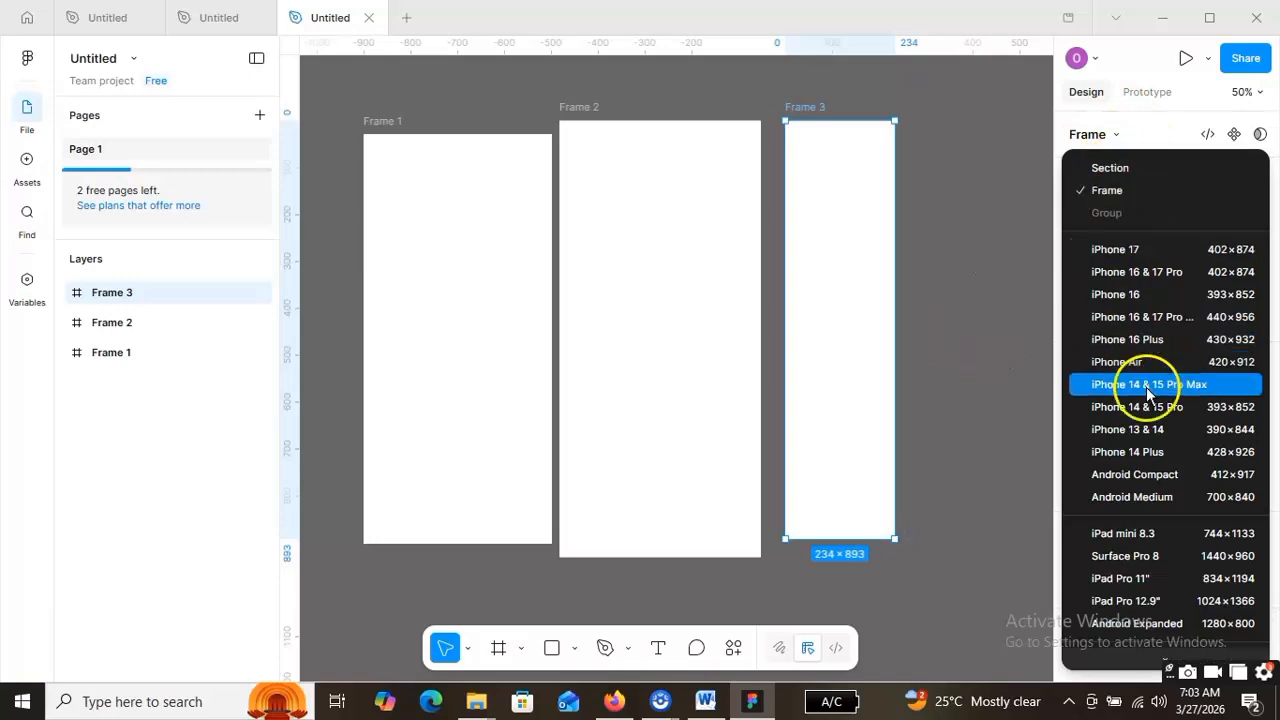
- Resize Frame 3 to the Android Expanded preset, 1280×800, at X 824, Y -93
scroll(1148, 392, down, 3)
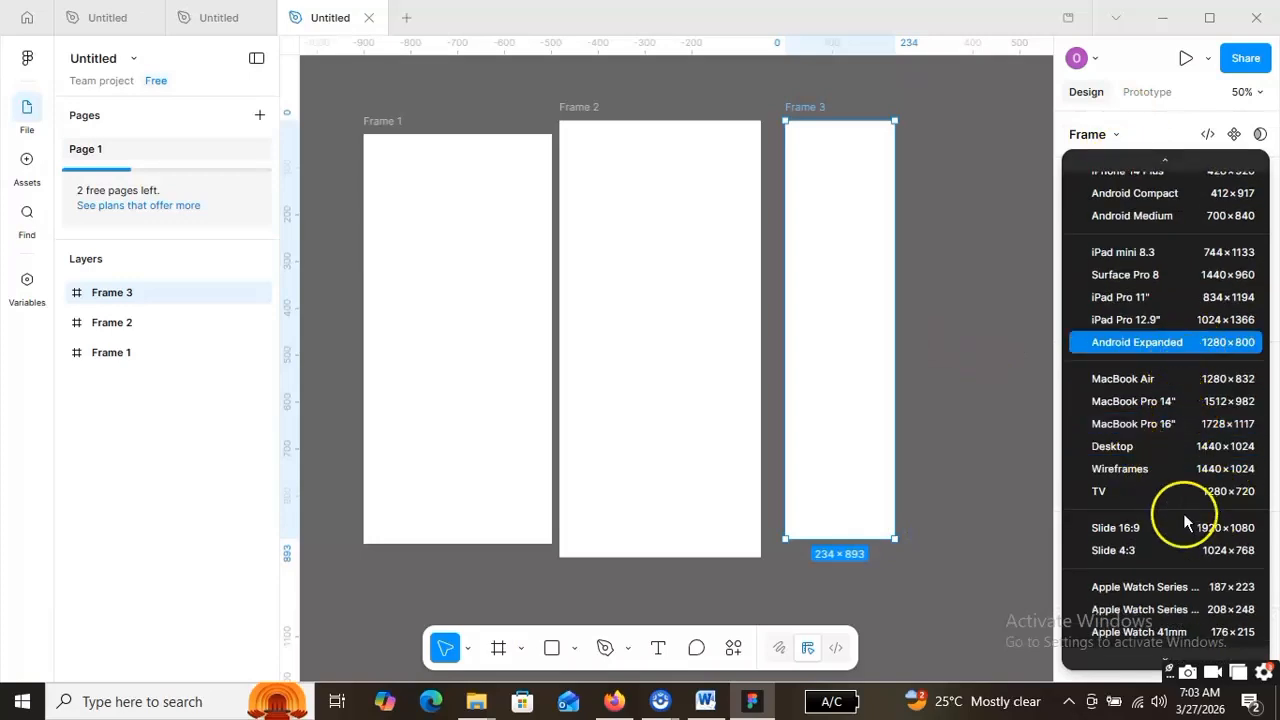
scroll(1183, 513, down, 3)
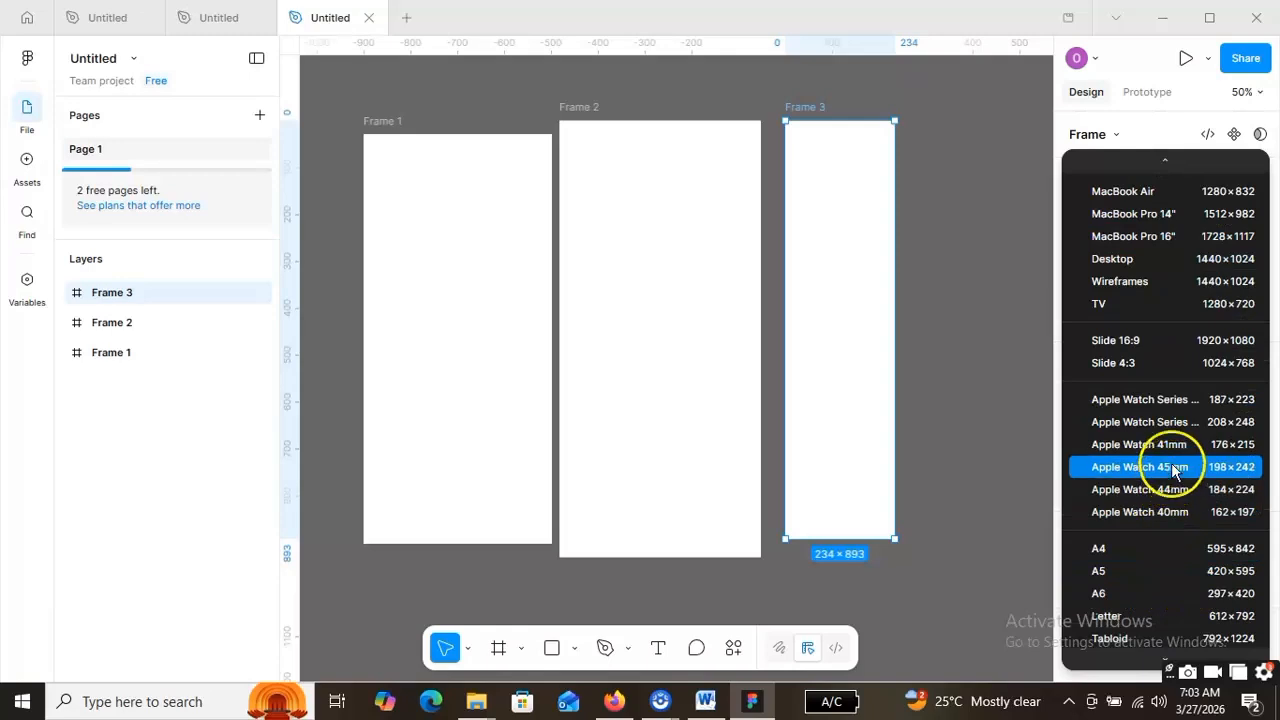
scroll(1171, 492, down, 5)
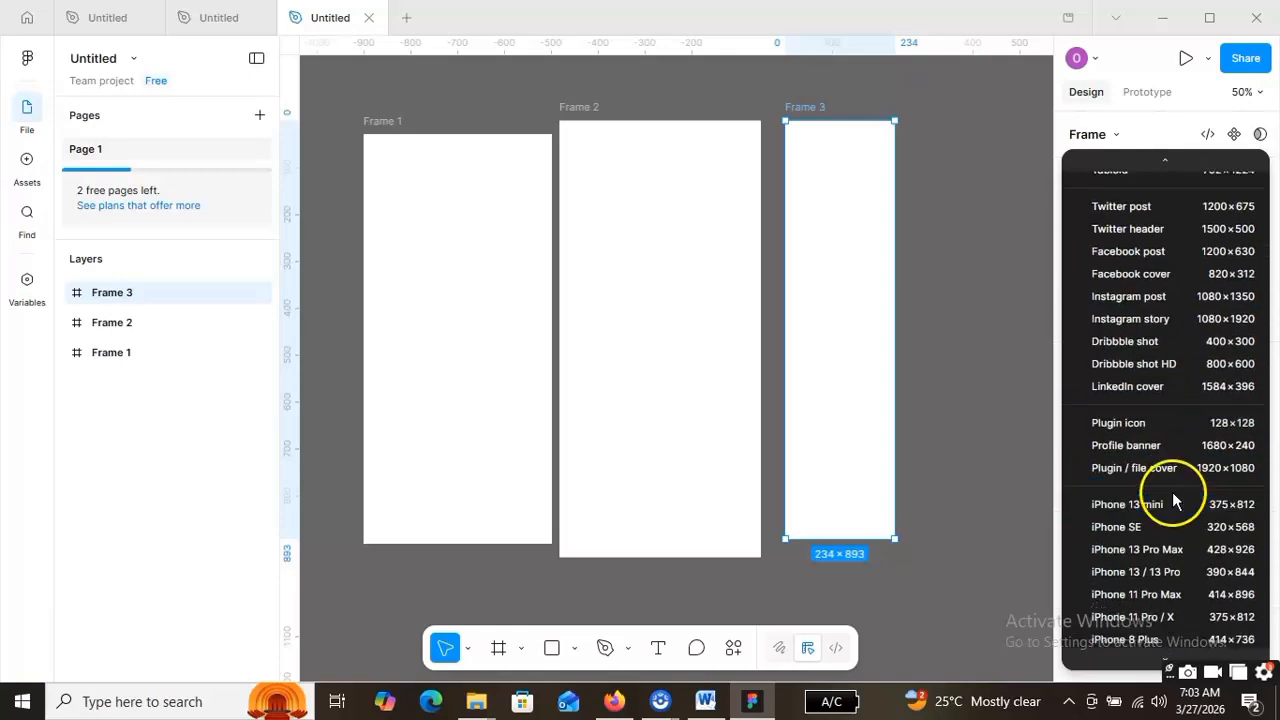
scroll(1173, 500, down, 4)
scroll(1170, 500, up, 4)
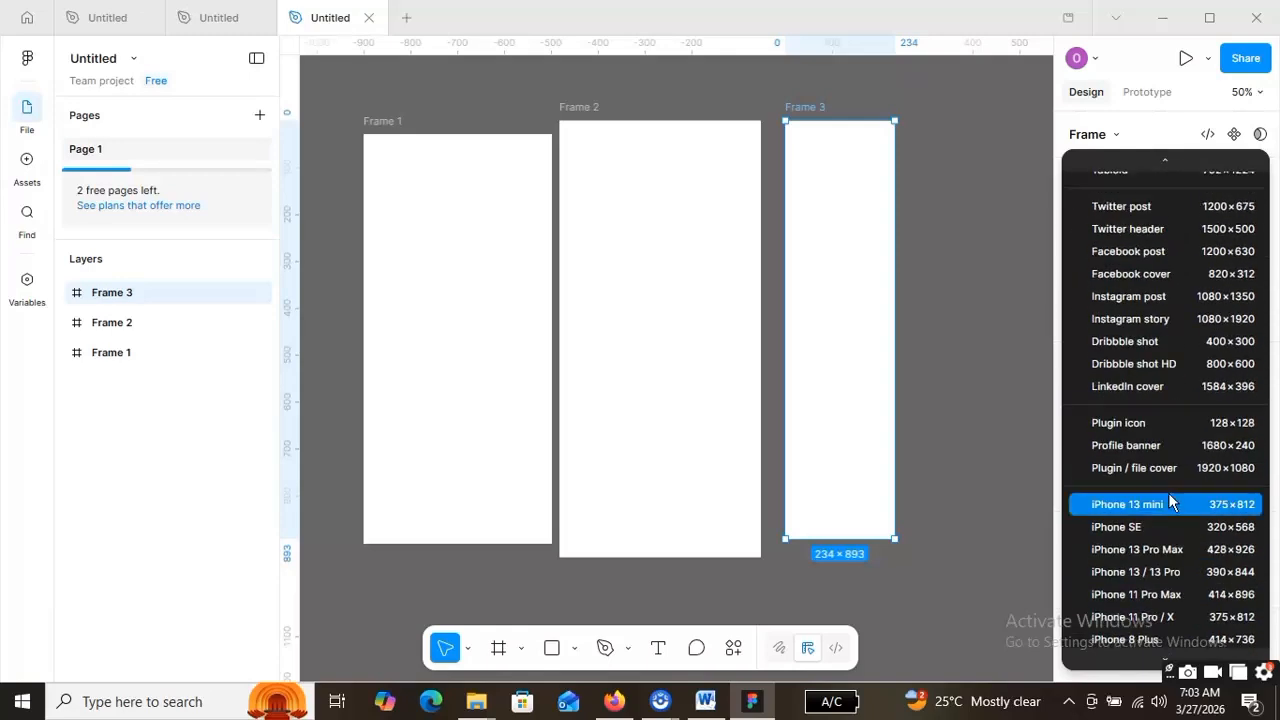
scroll(1168, 492, up, 2)
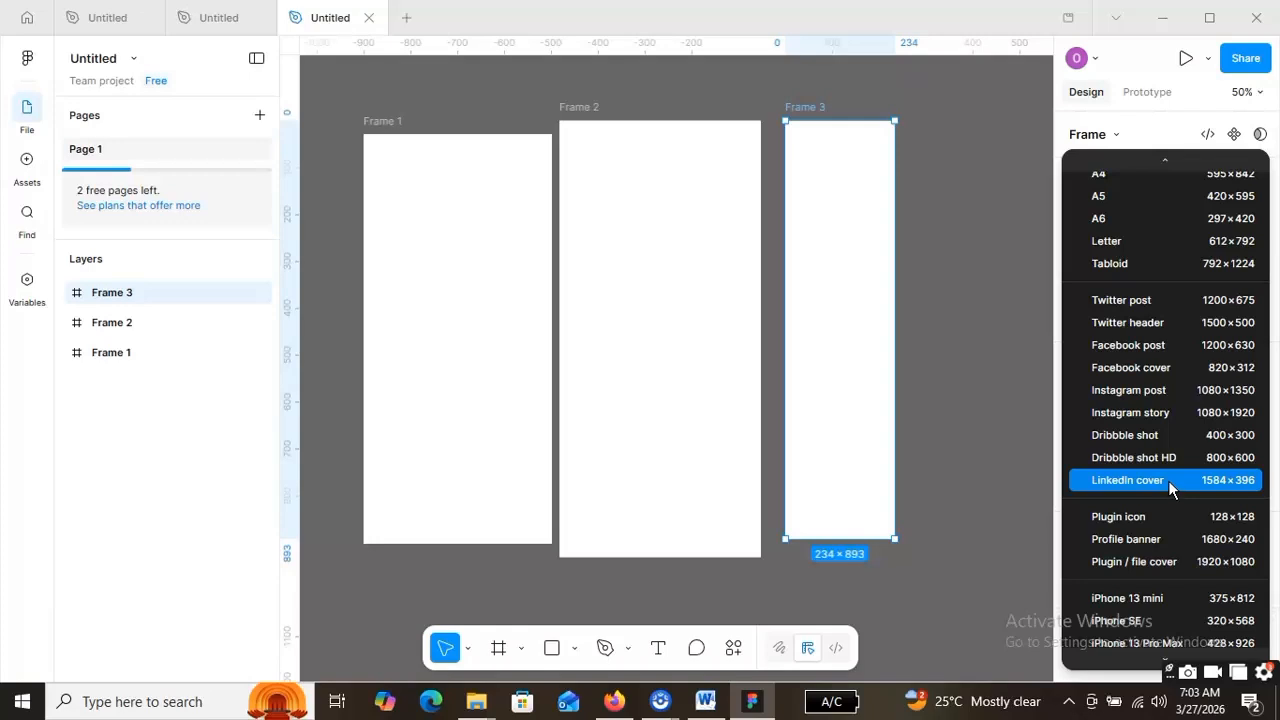
scroll(1169, 395, up, 2)
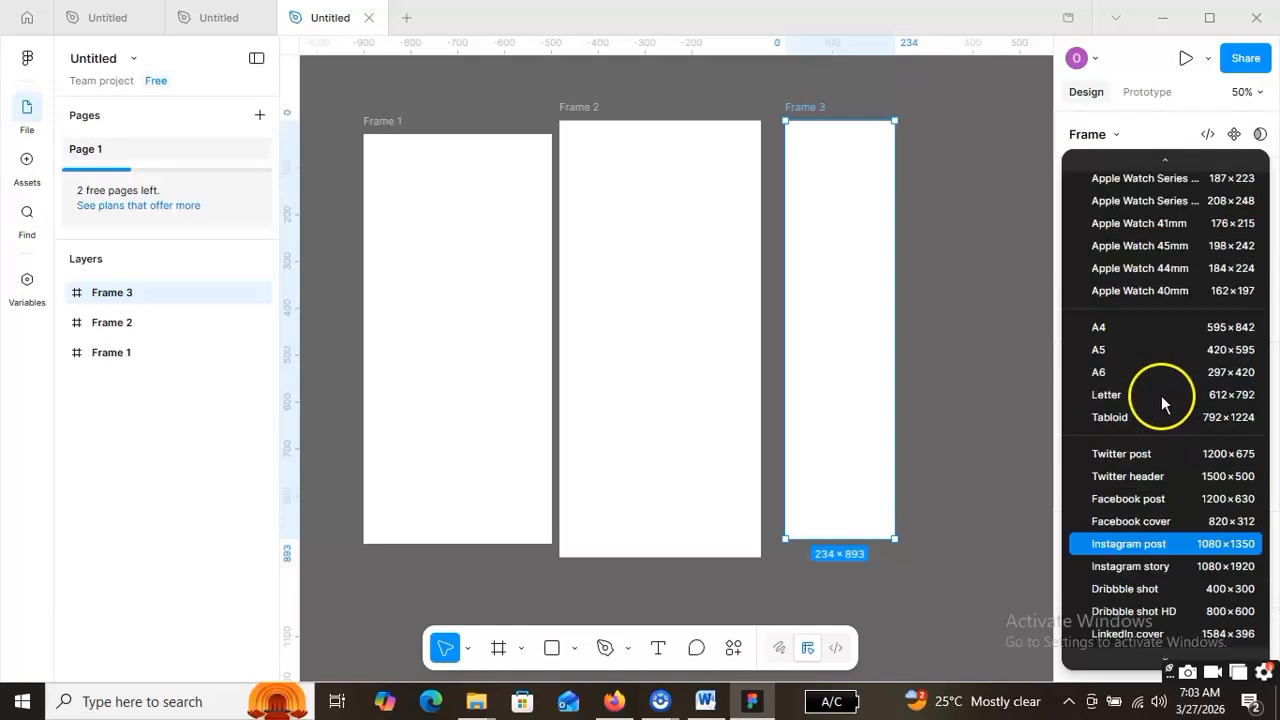
scroll(1180, 365, down, 2)
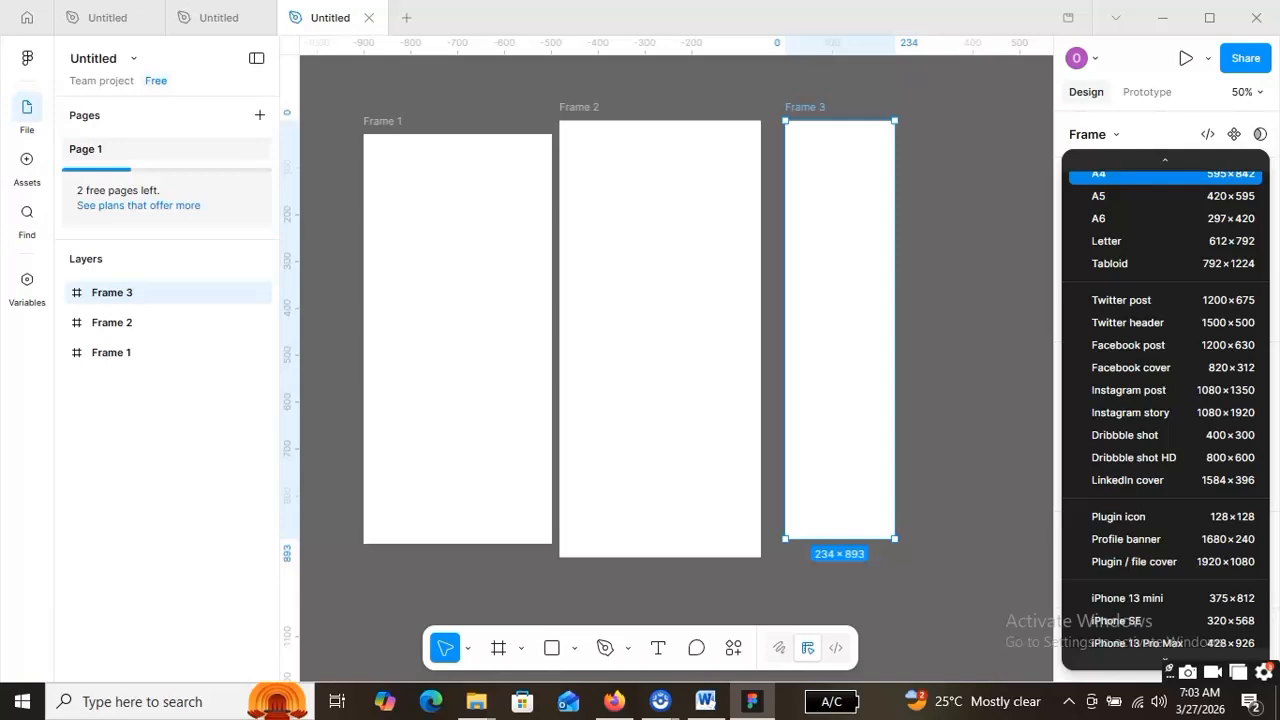
scroll(1165, 400, down, 1)
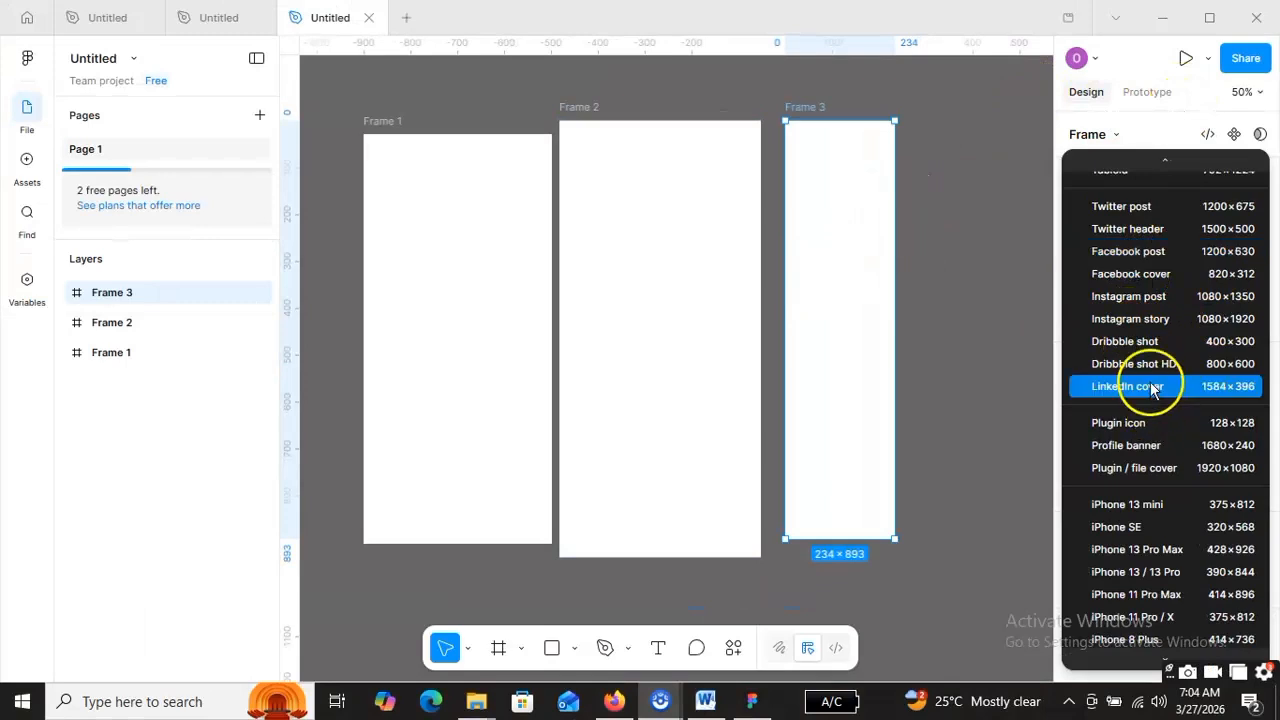
scroll(1148, 370, up, 2)
scroll(1150, 300, up, 4)
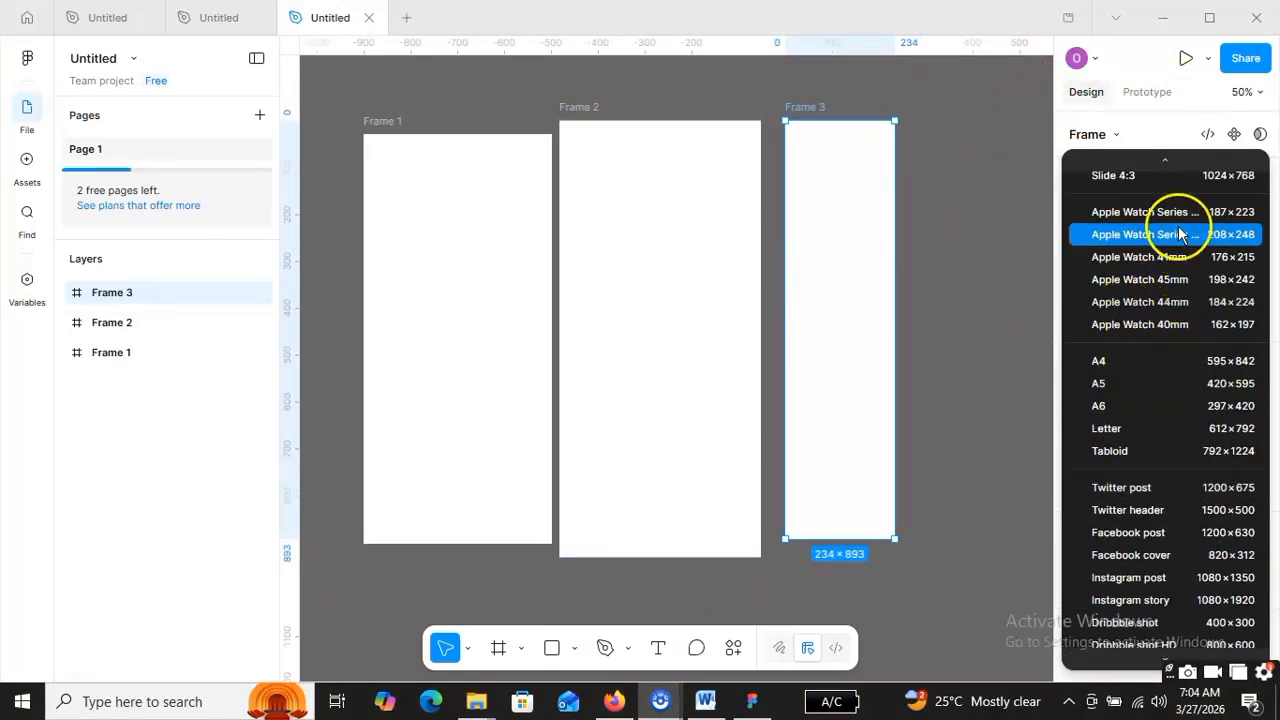
scroll(1182, 240, up, 5)
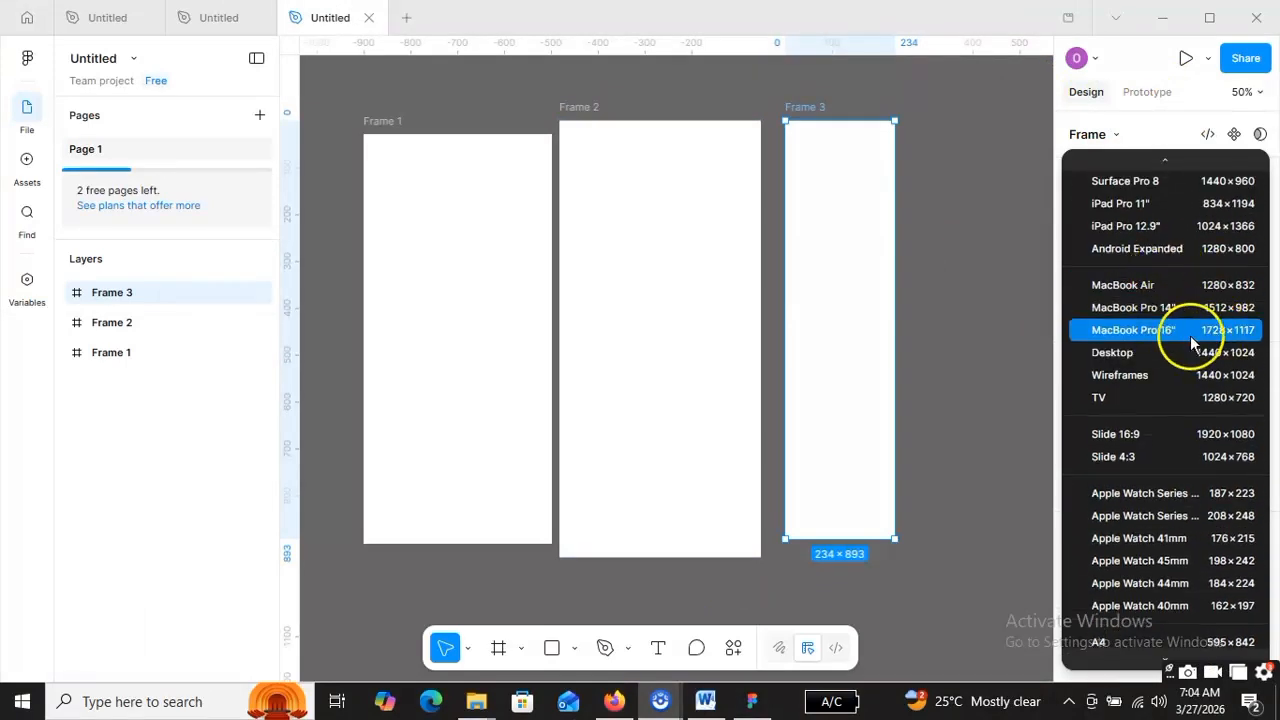
click(1205, 250)
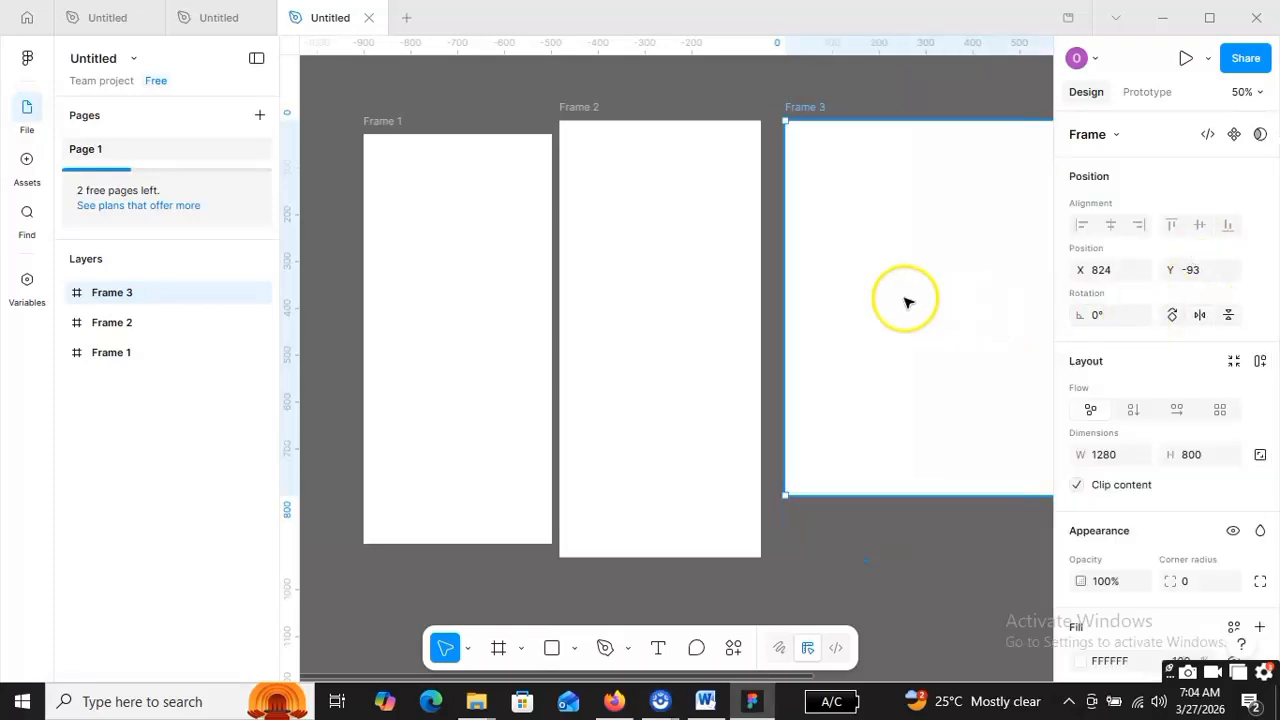
- Zoom out to 25% and move Frame 1 left to X -688, Y -93
click(428, 356)
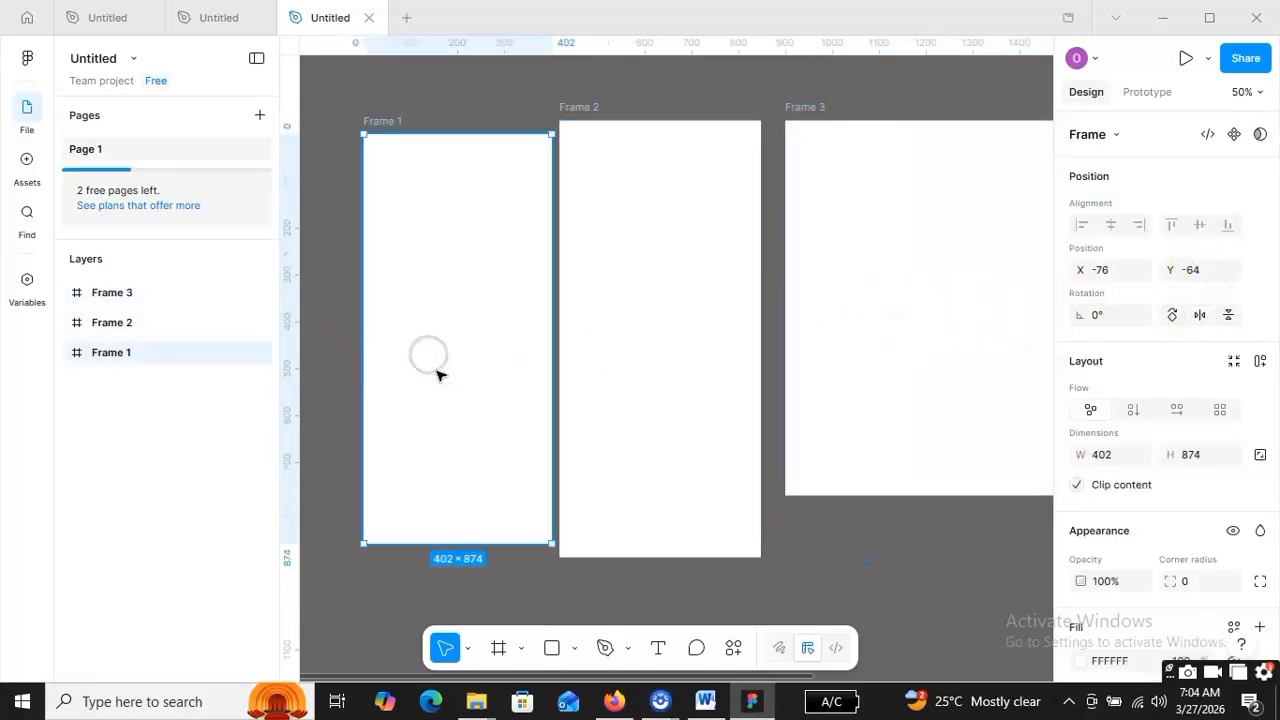
click(1258, 90)
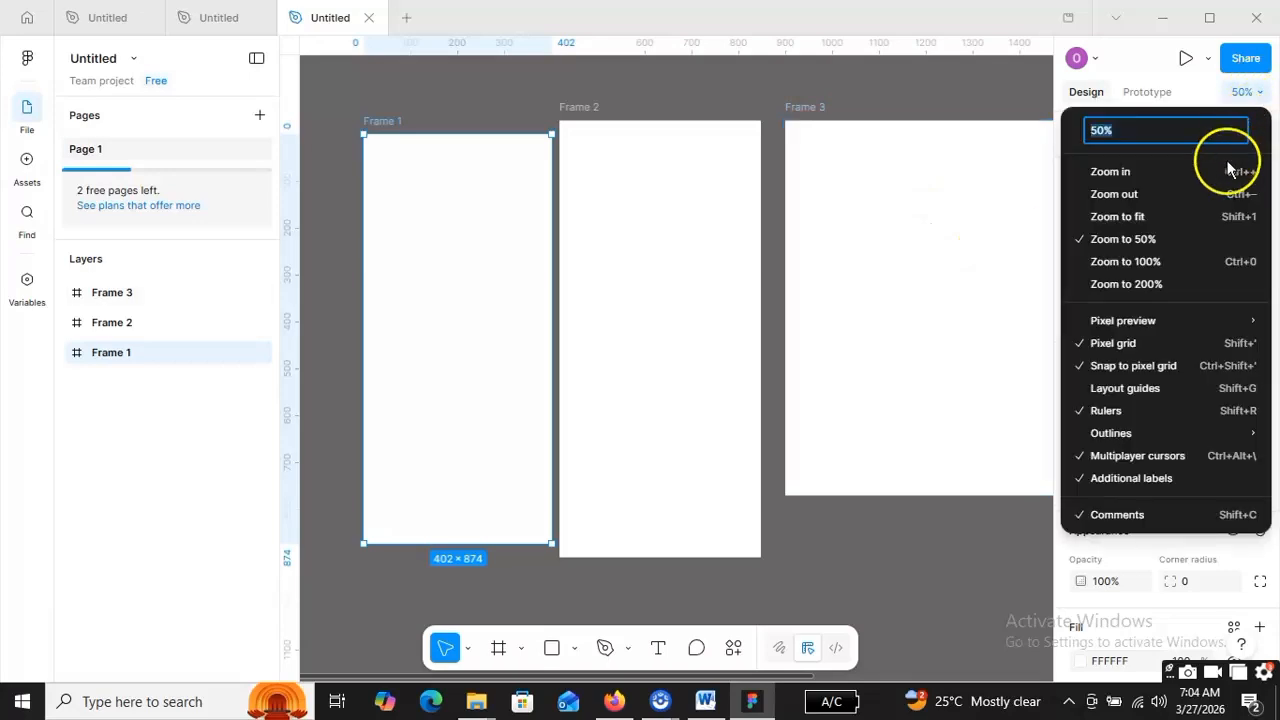
click(1173, 196)
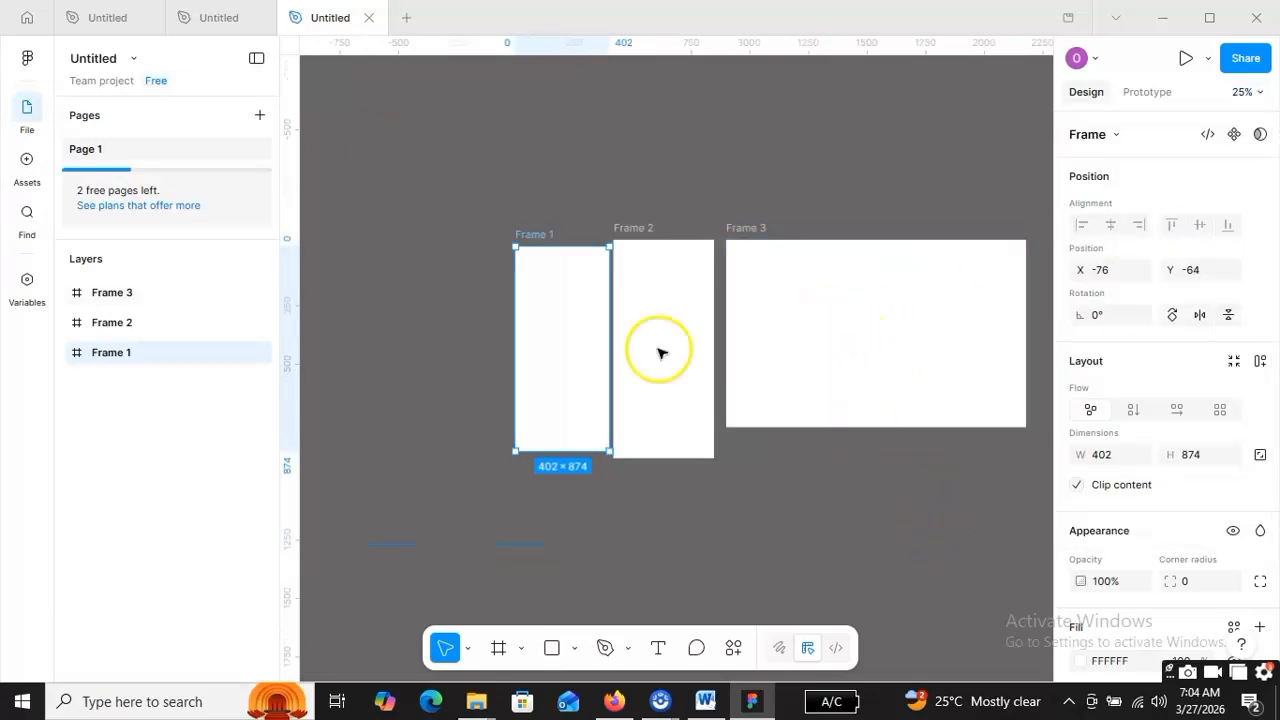
drag(543, 323, 397, 314)
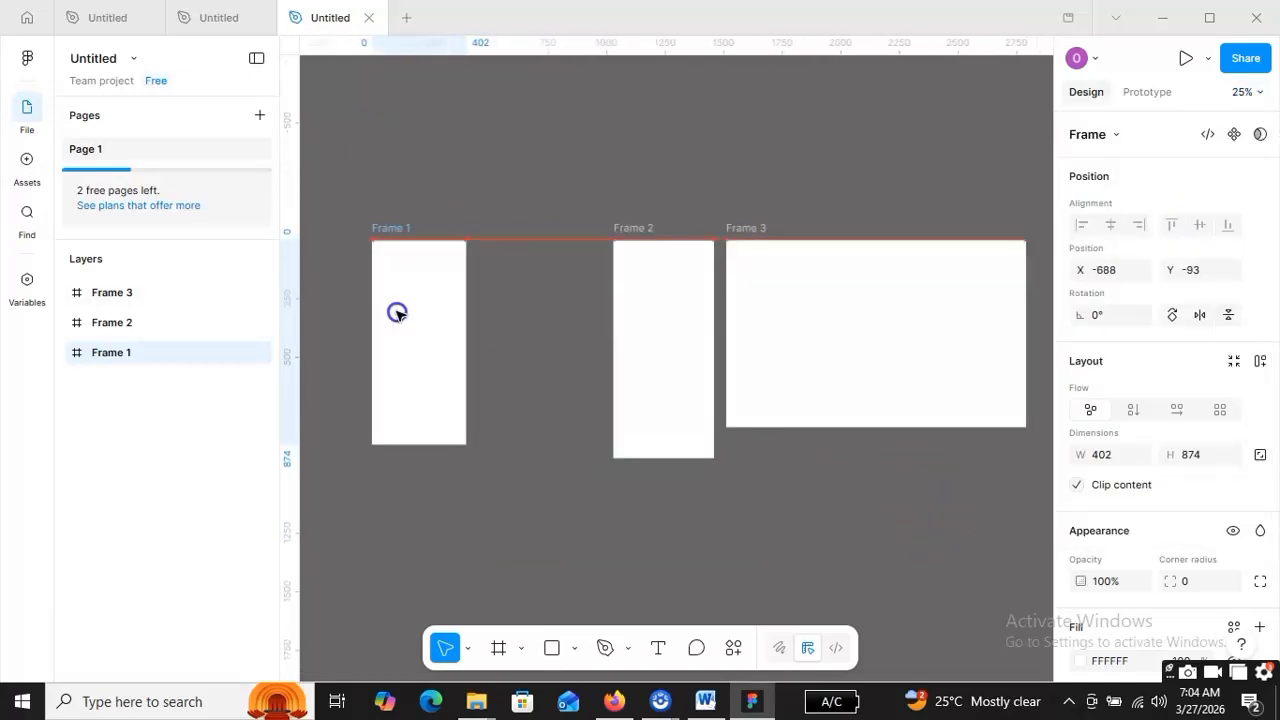
- Slide Frame 2 next to Frame 1 and Frame 3 next to Frame 2
click(646, 311)
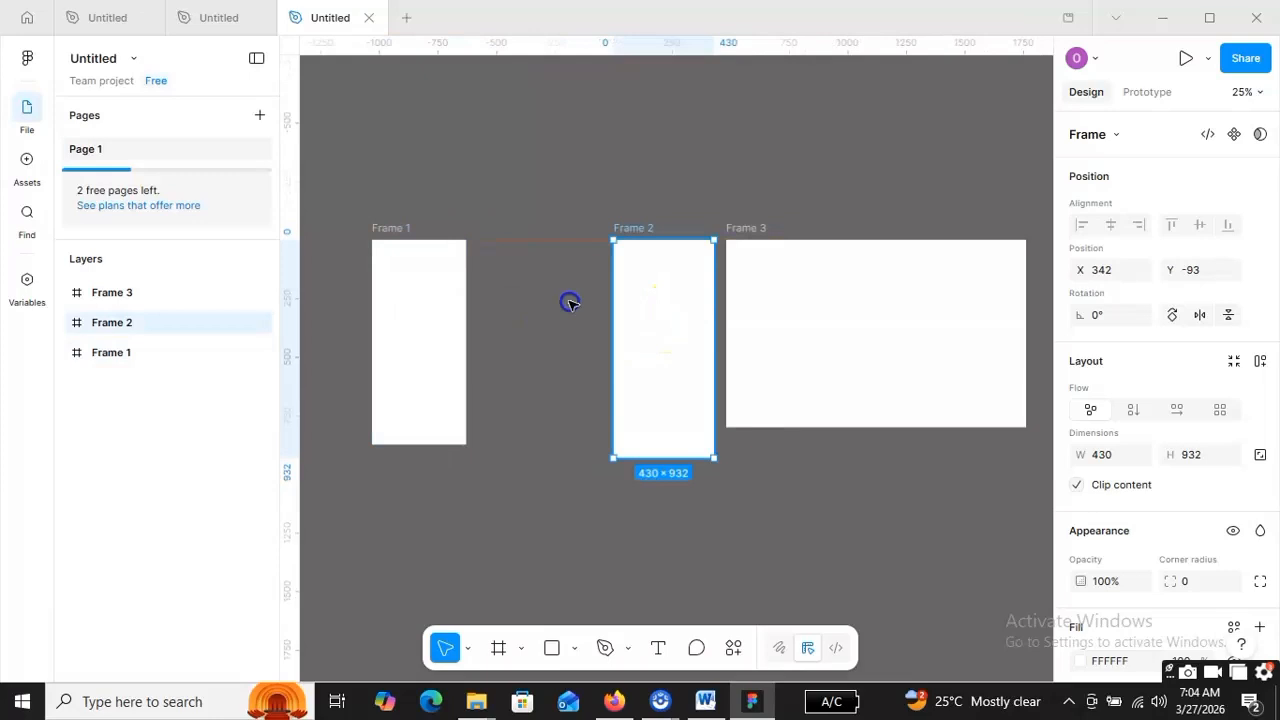
drag(570, 303, 545, 313)
click(883, 315)
drag(814, 303, 776, 302)
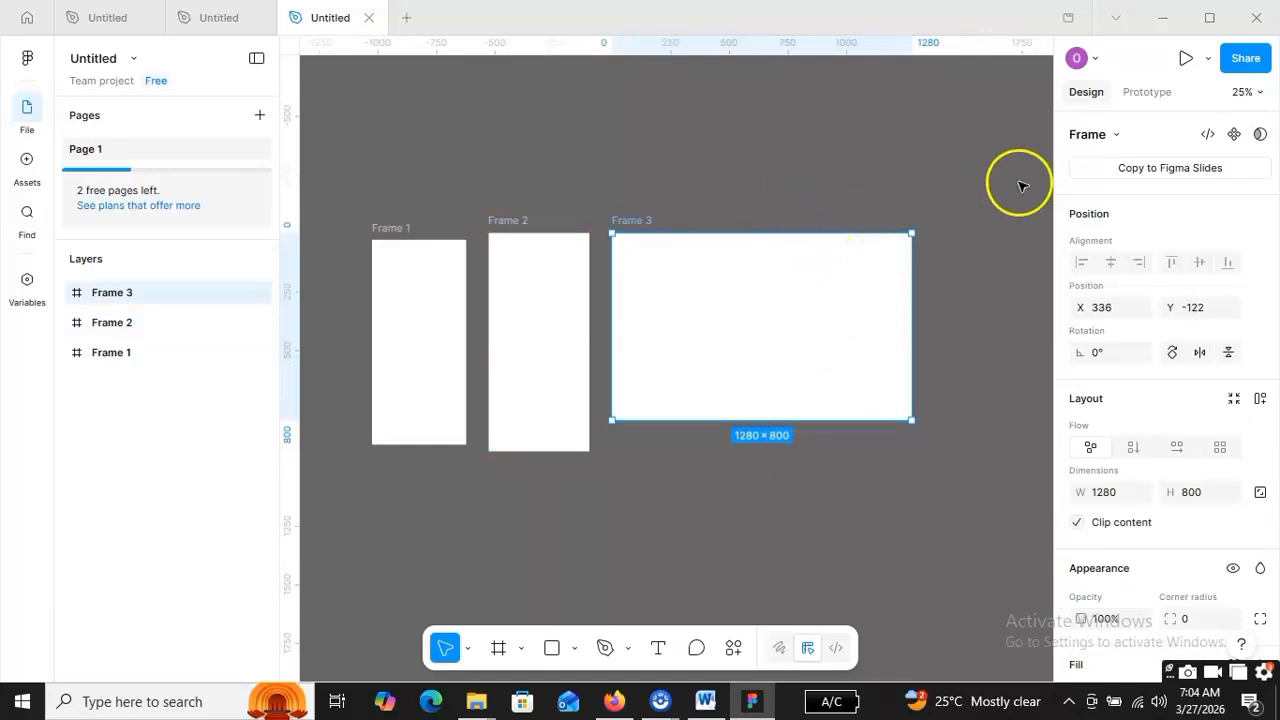
- Resize Frame 3 to the Android Compact preset, 412×917
click(1116, 136)
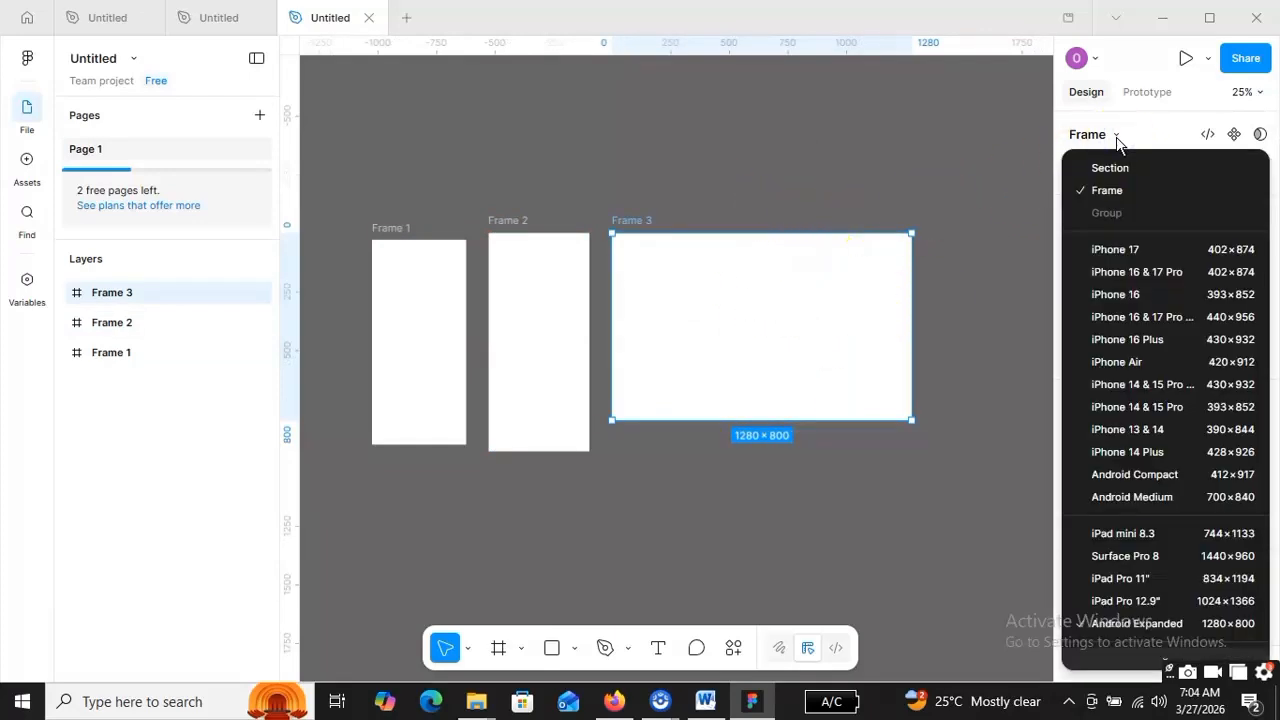
scroll(1165, 420, down, 2)
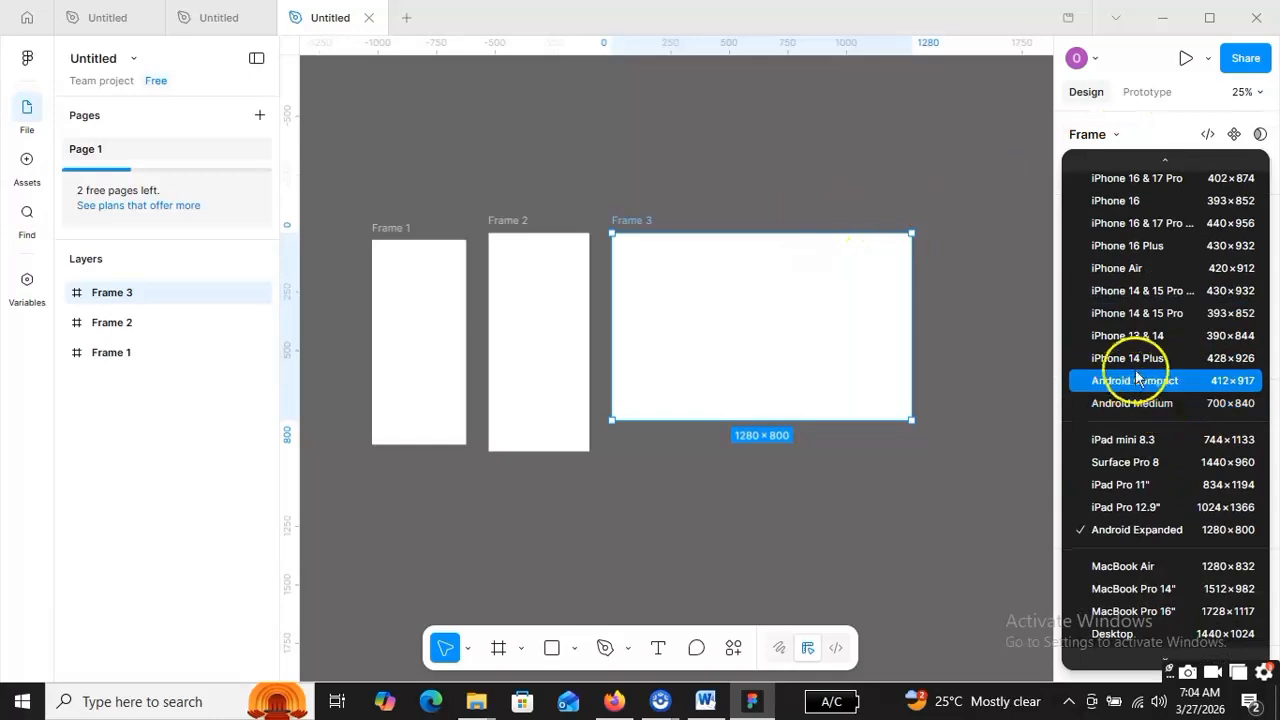
click(1169, 380)
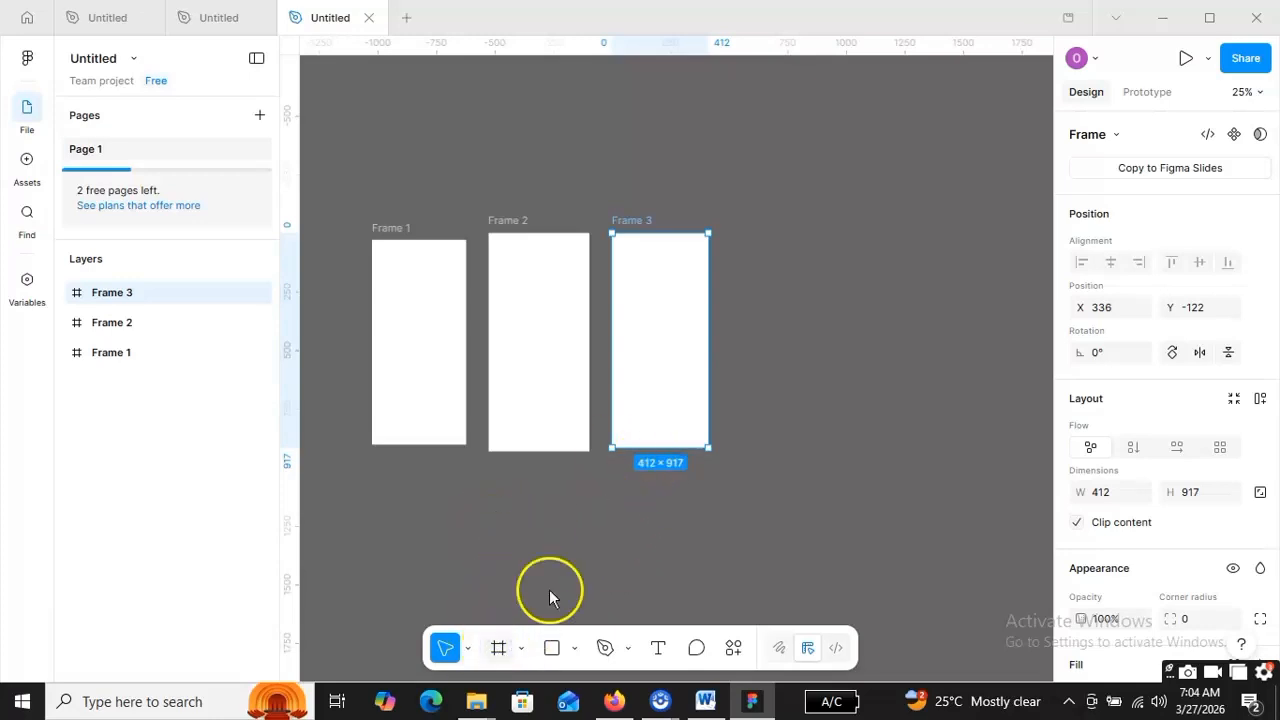
- Draw Frame 4 (164×1046) right of Frame 3 and browse its device and paper presets
key(f)
drag(755, 233, 717, 478)
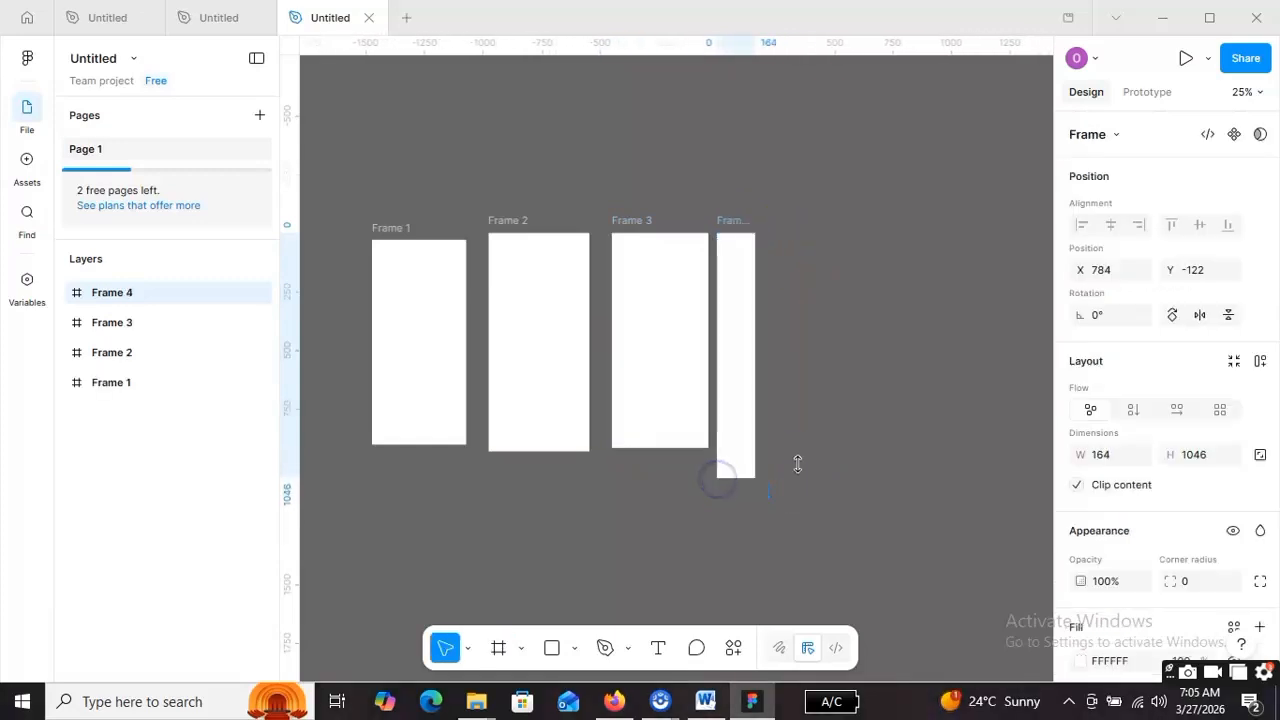
click(1125, 136)
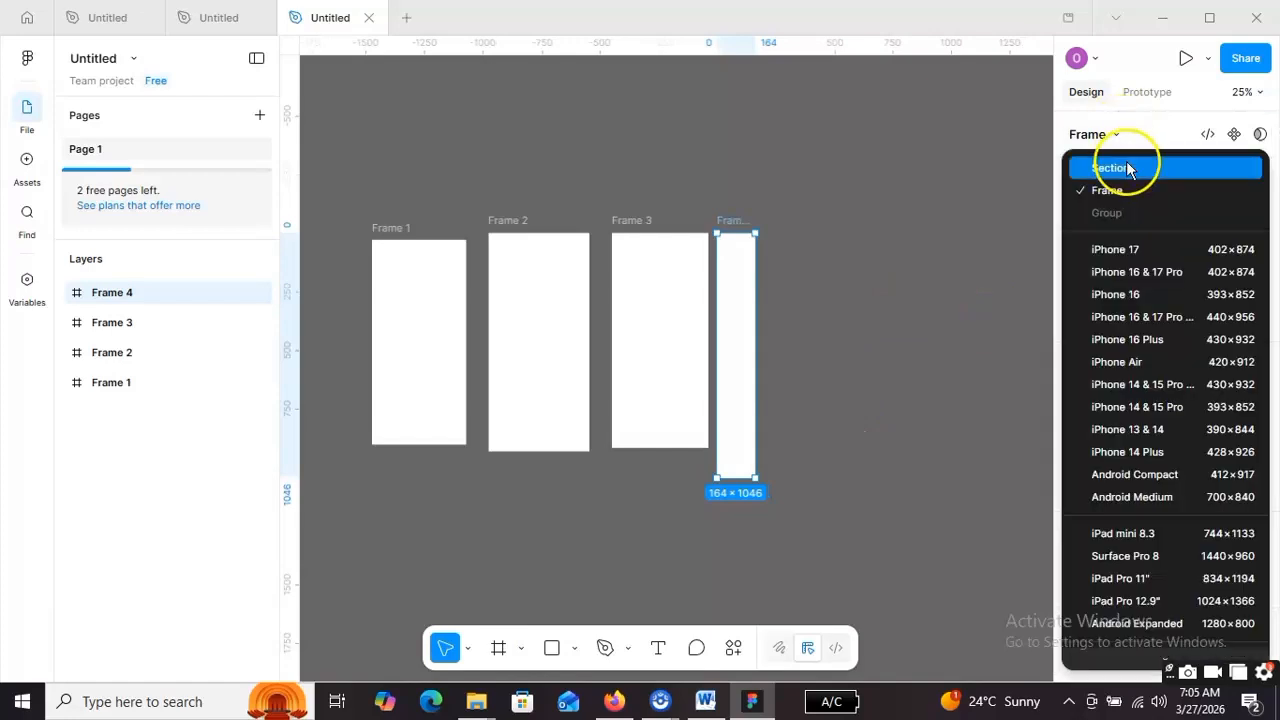
scroll(1196, 318, down, 3)
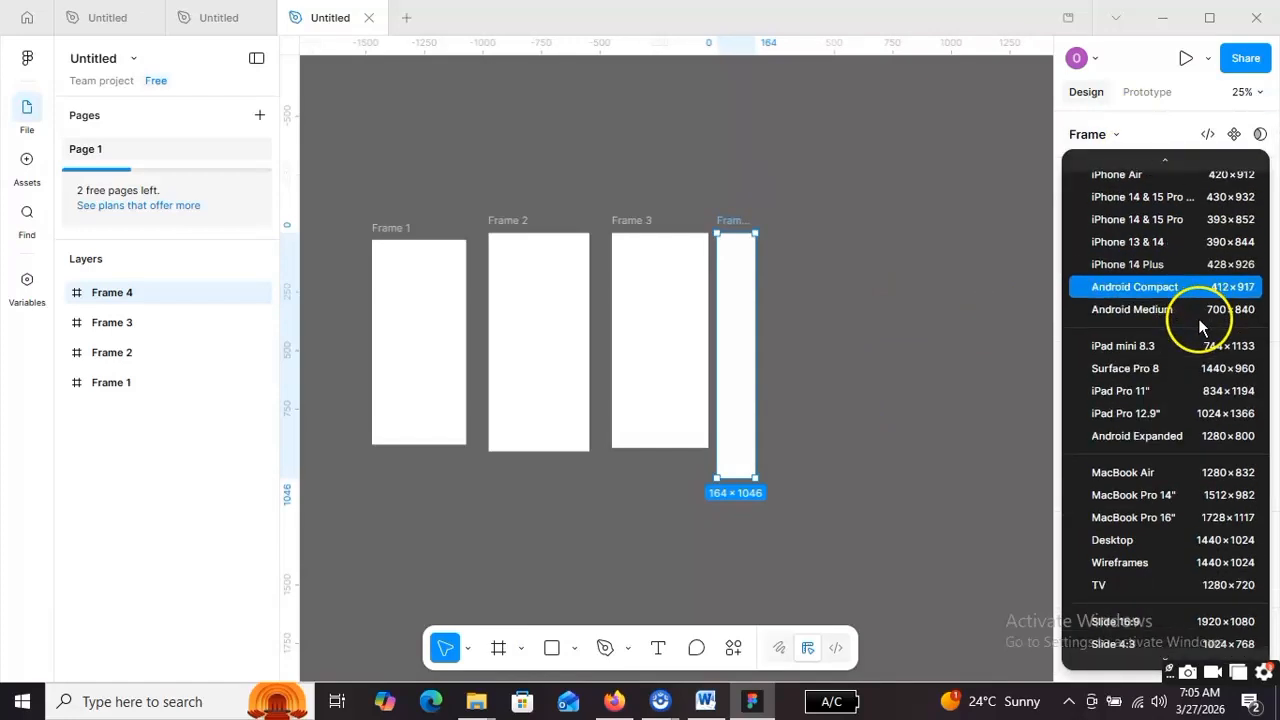
scroll(1190, 367, down, 2)
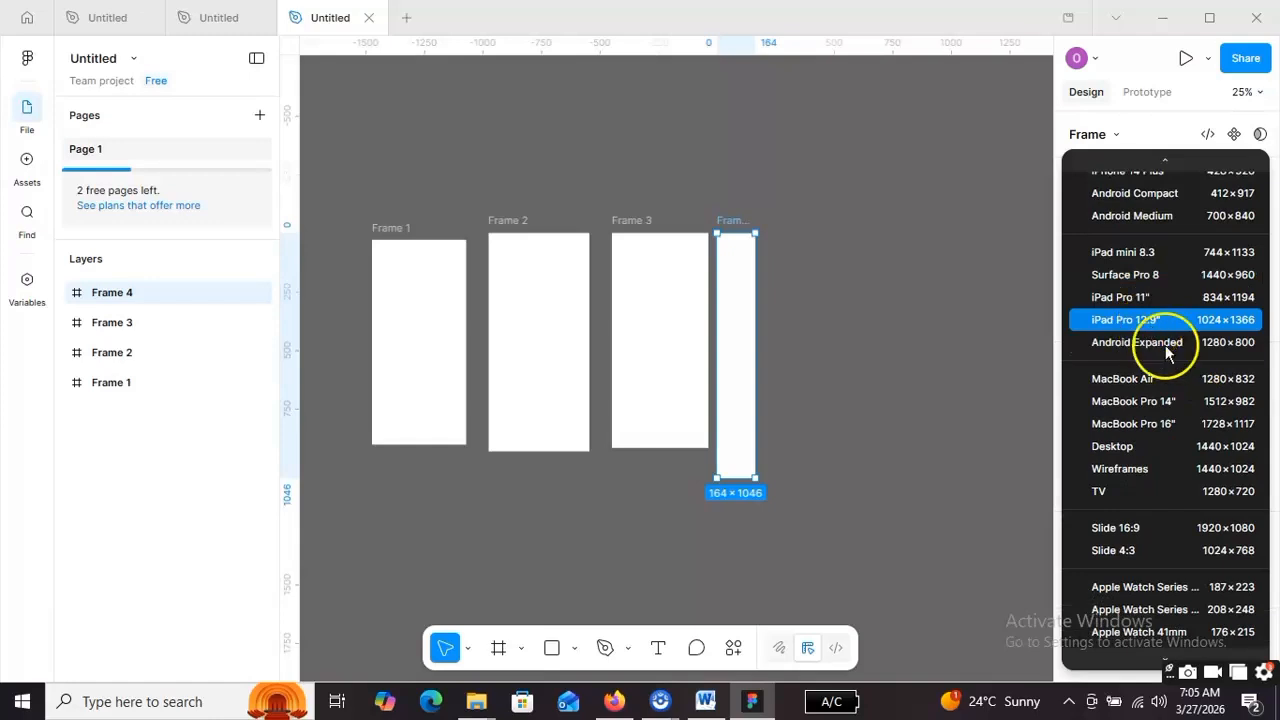
scroll(1162, 390, down, 2)
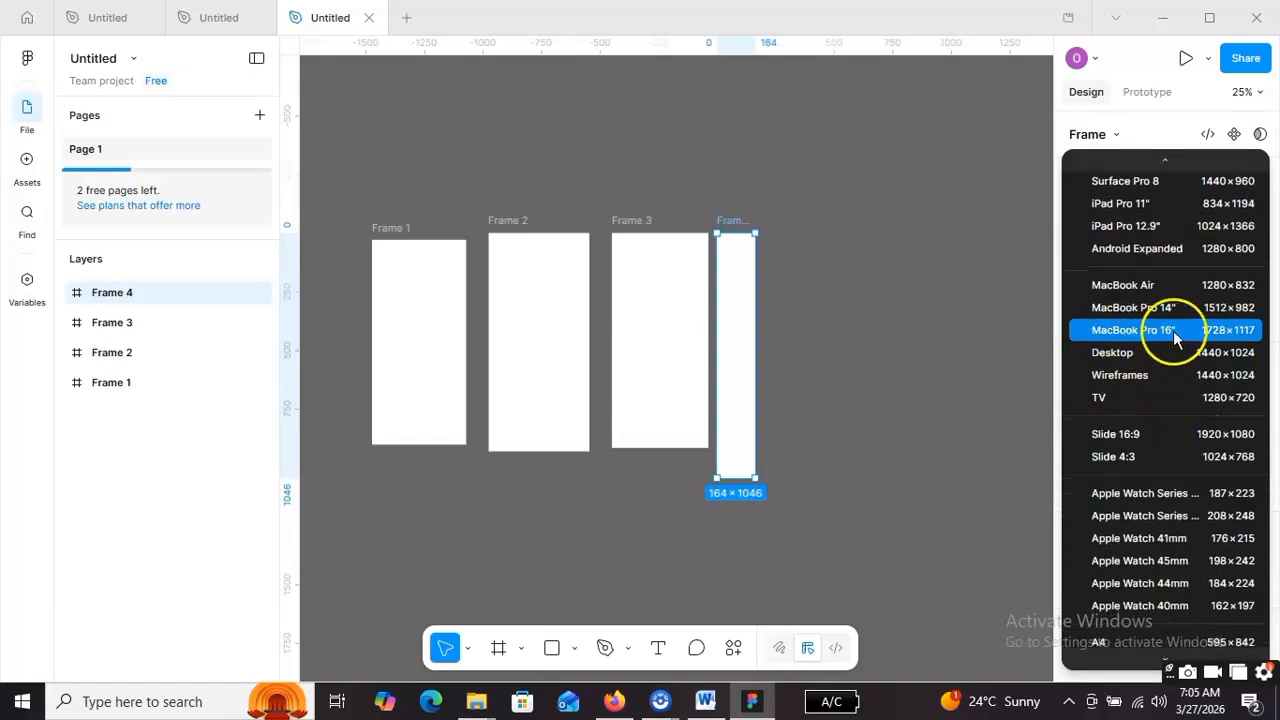
scroll(1176, 380, down, 2)
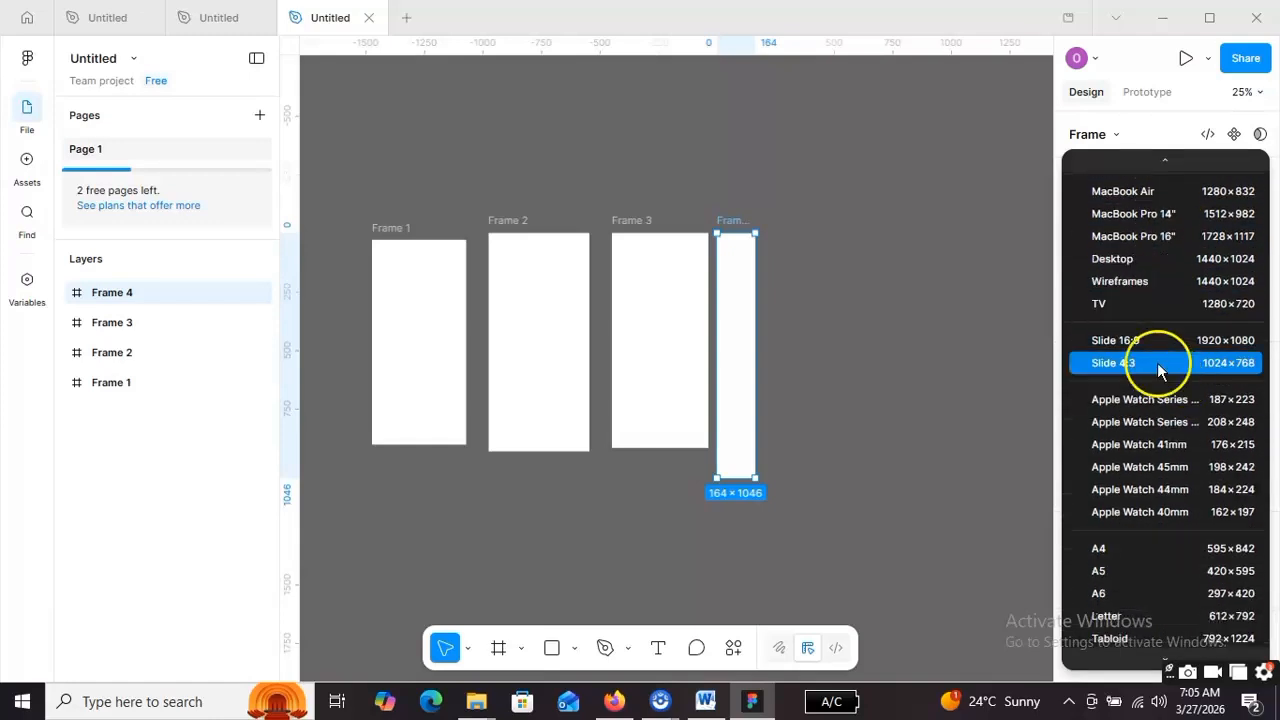
scroll(1198, 408, down, 3)
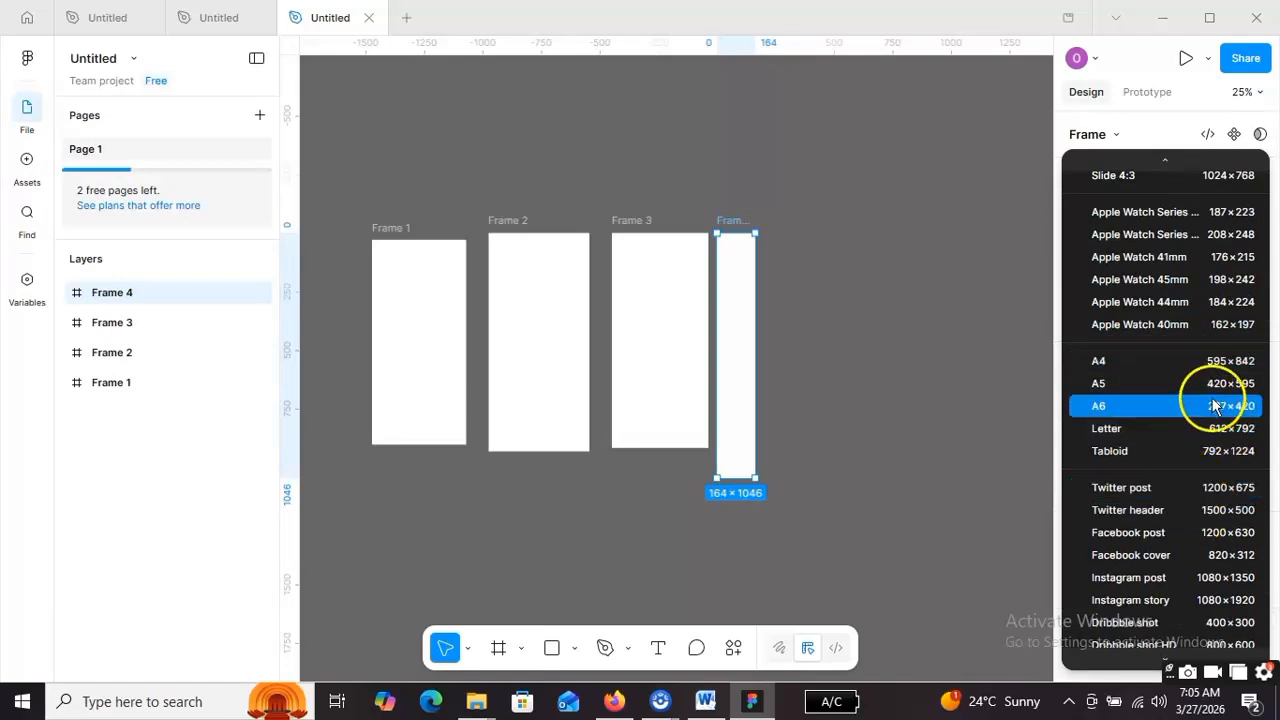
scroll(1213, 403, down, 2)
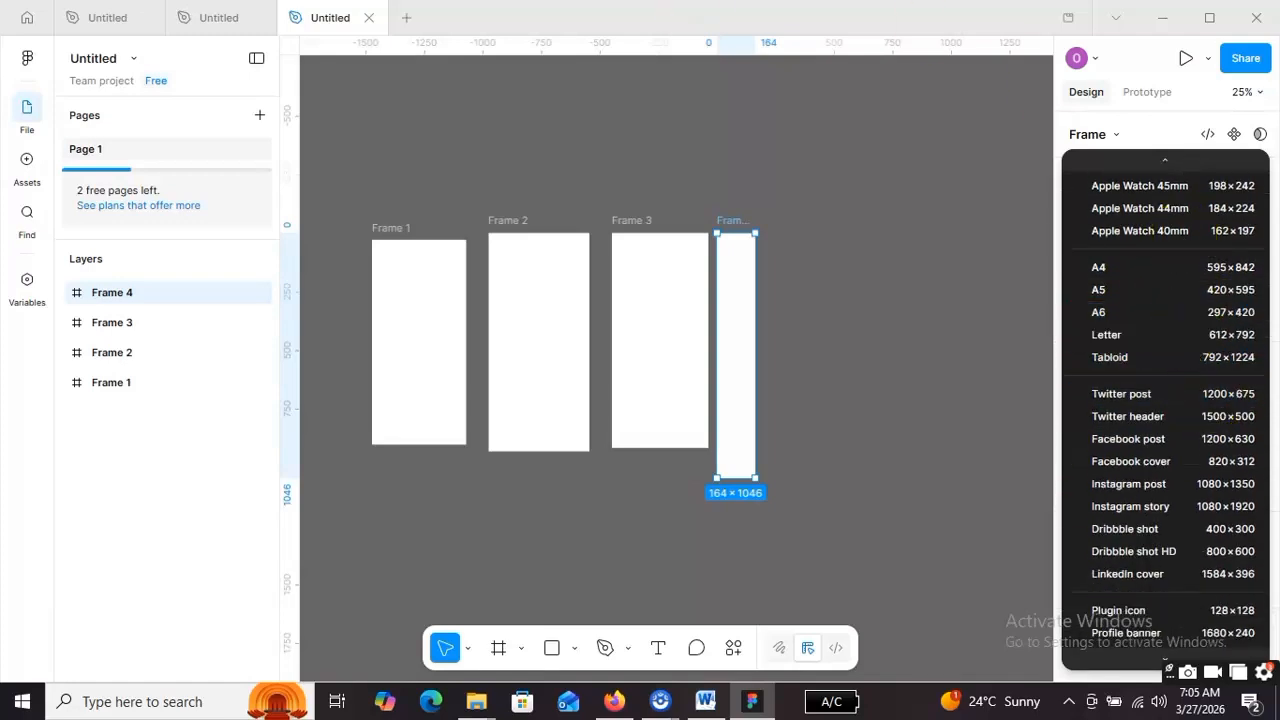
- Apply the Android Small preset, 360×640, to Frame 4
click(660, 701)
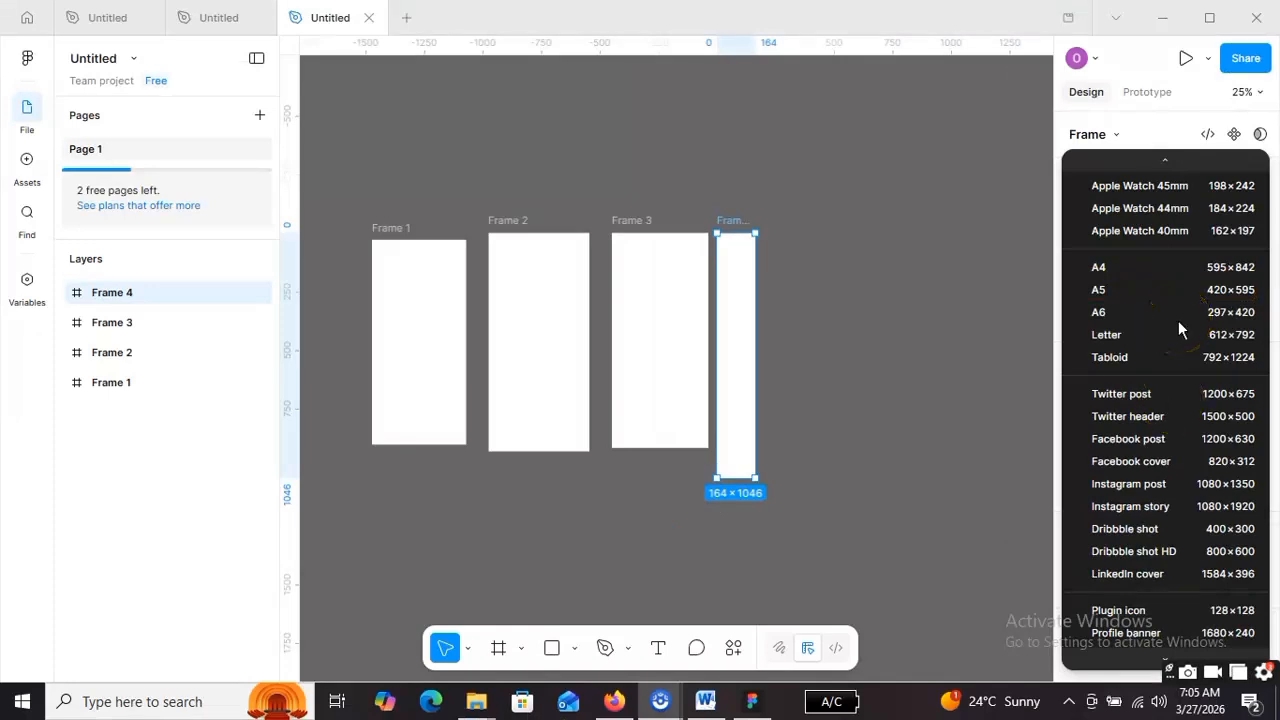
scroll(1178, 327, down, 5)
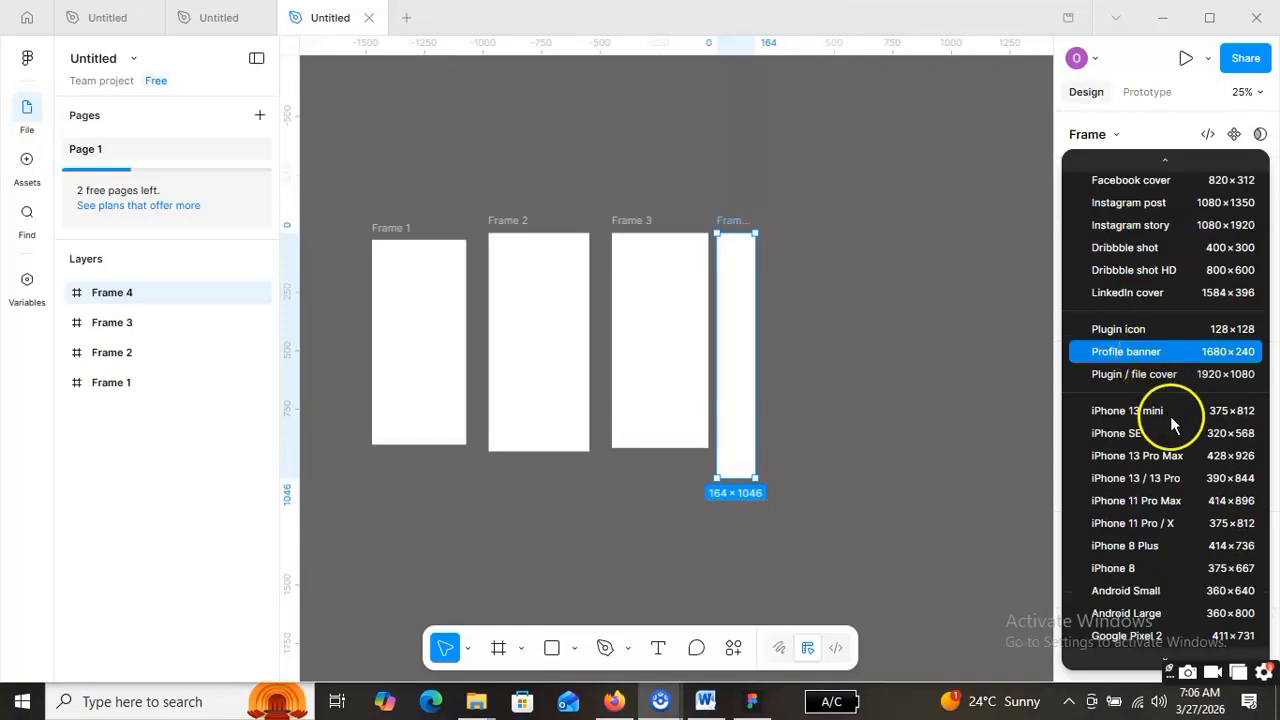
scroll(1150, 430, up, 3)
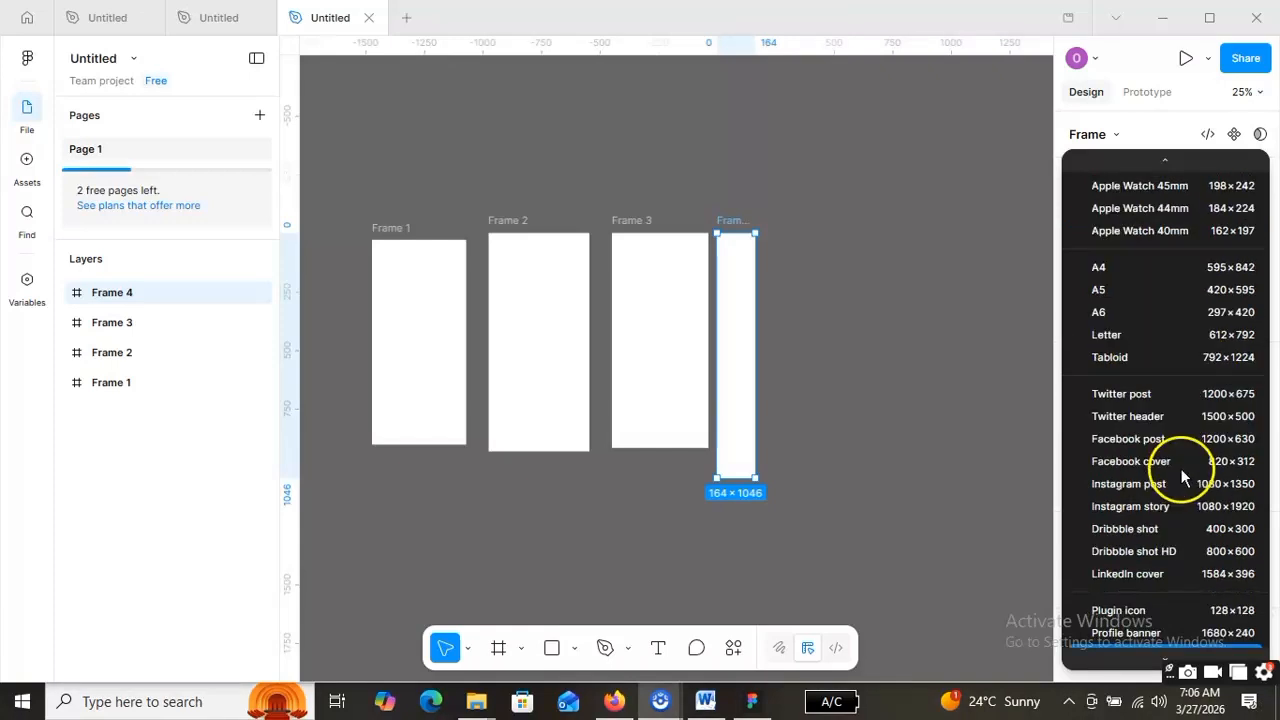
scroll(1170, 470, down, 2)
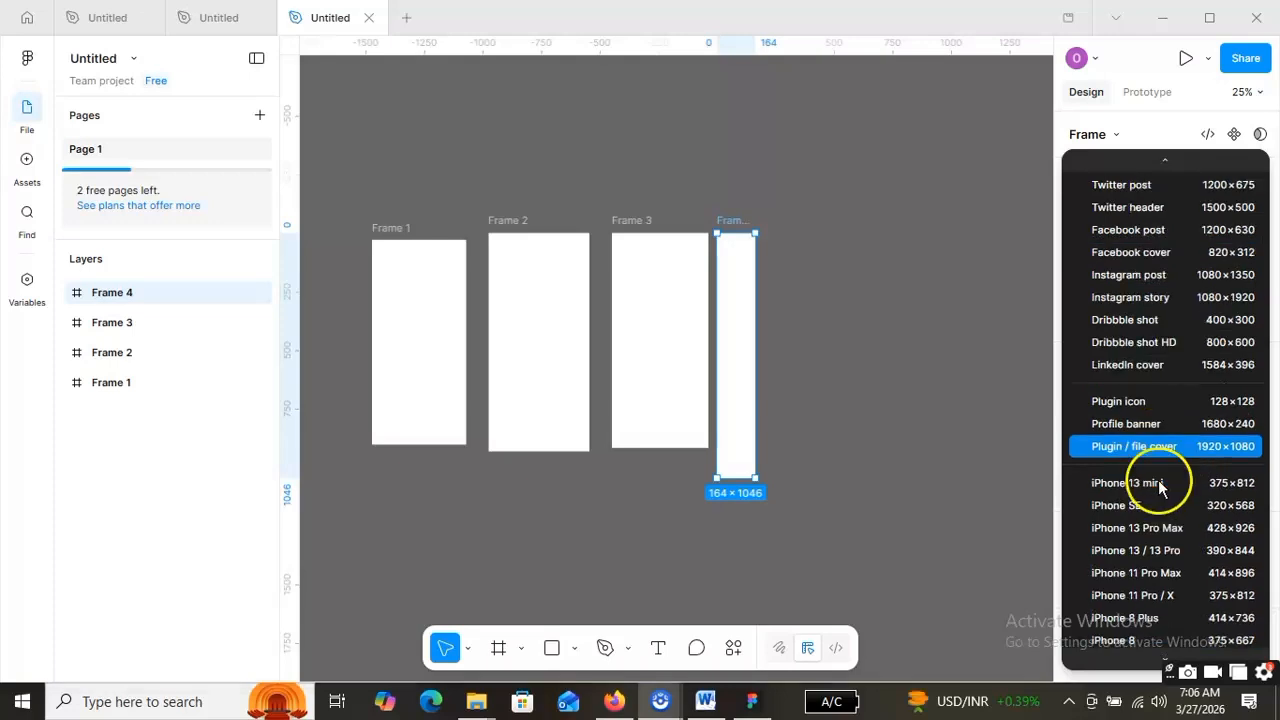
scroll(1159, 475, down, 2)
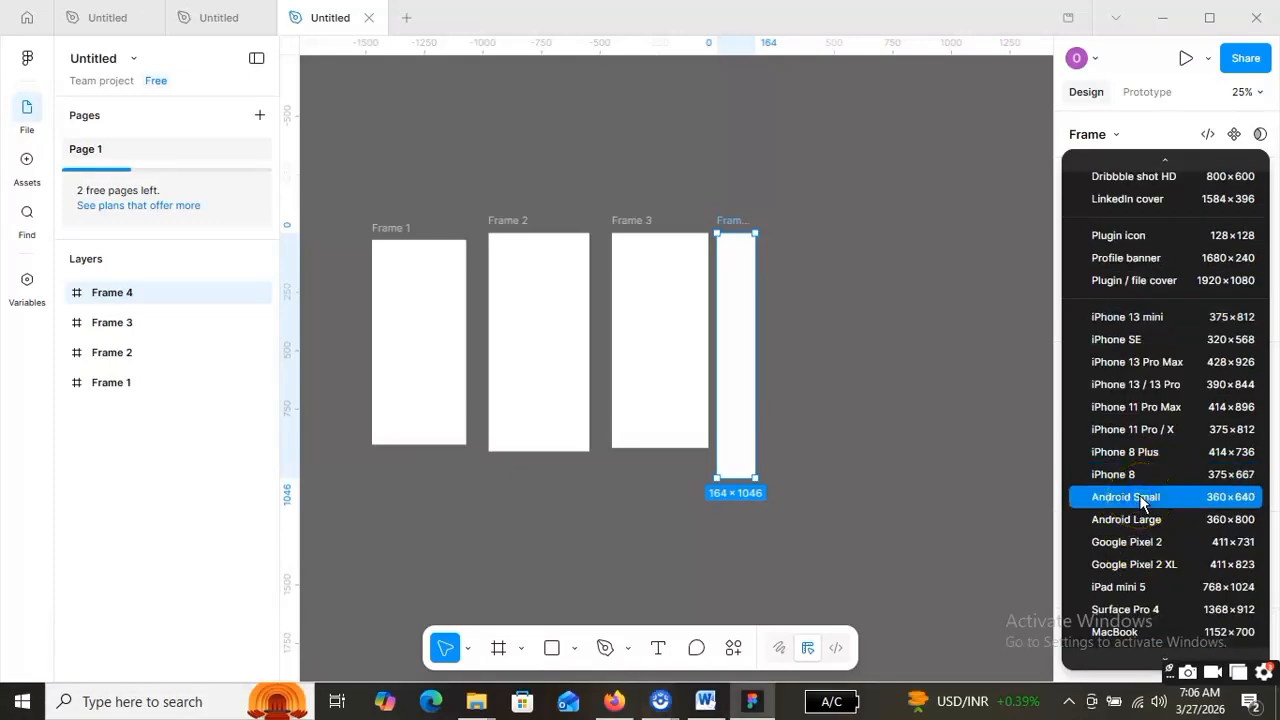
click(1142, 500)
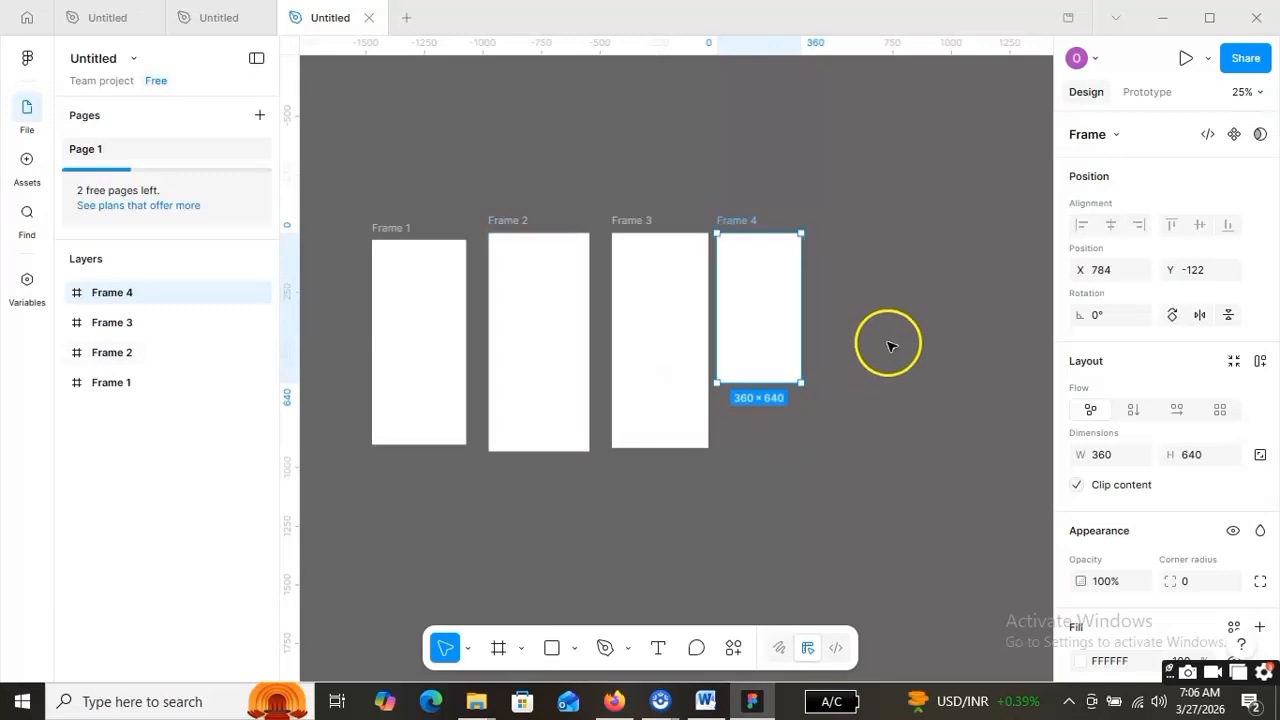
- Marquee-select all four frames, clear the selection, then put Frame 1's name into edit mode
click(653, 528)
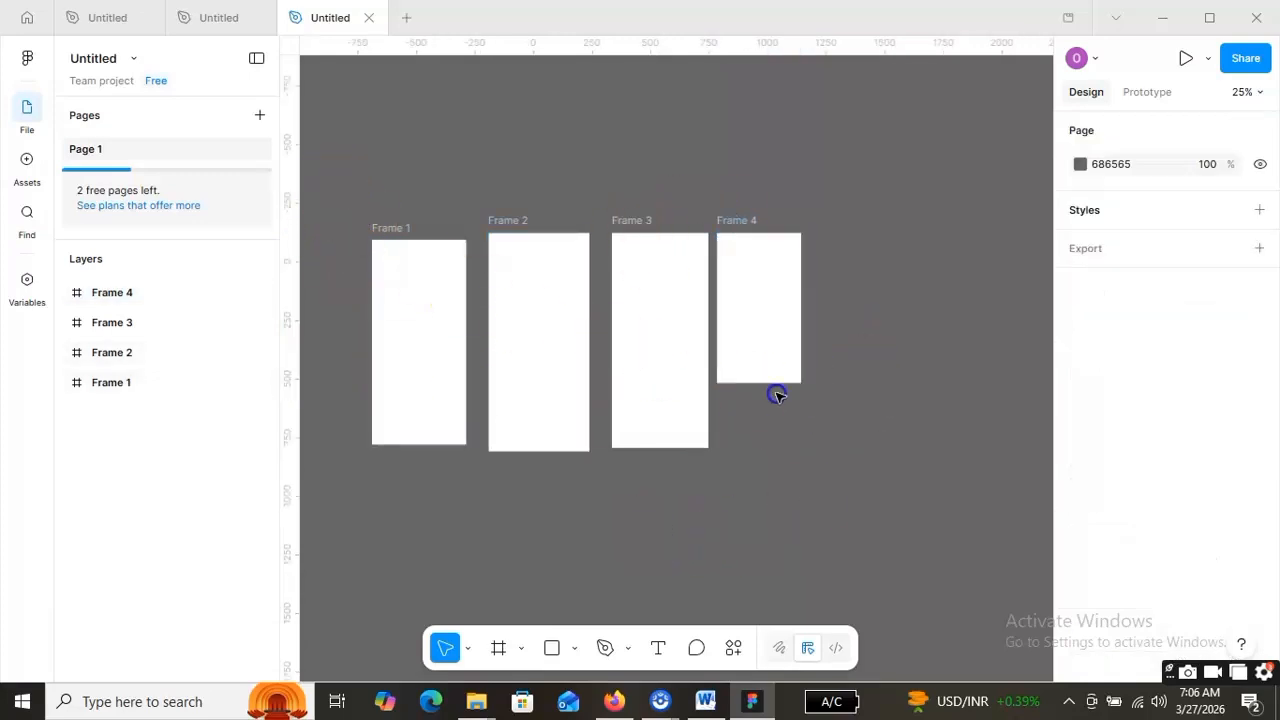
drag(332, 187, 967, 457)
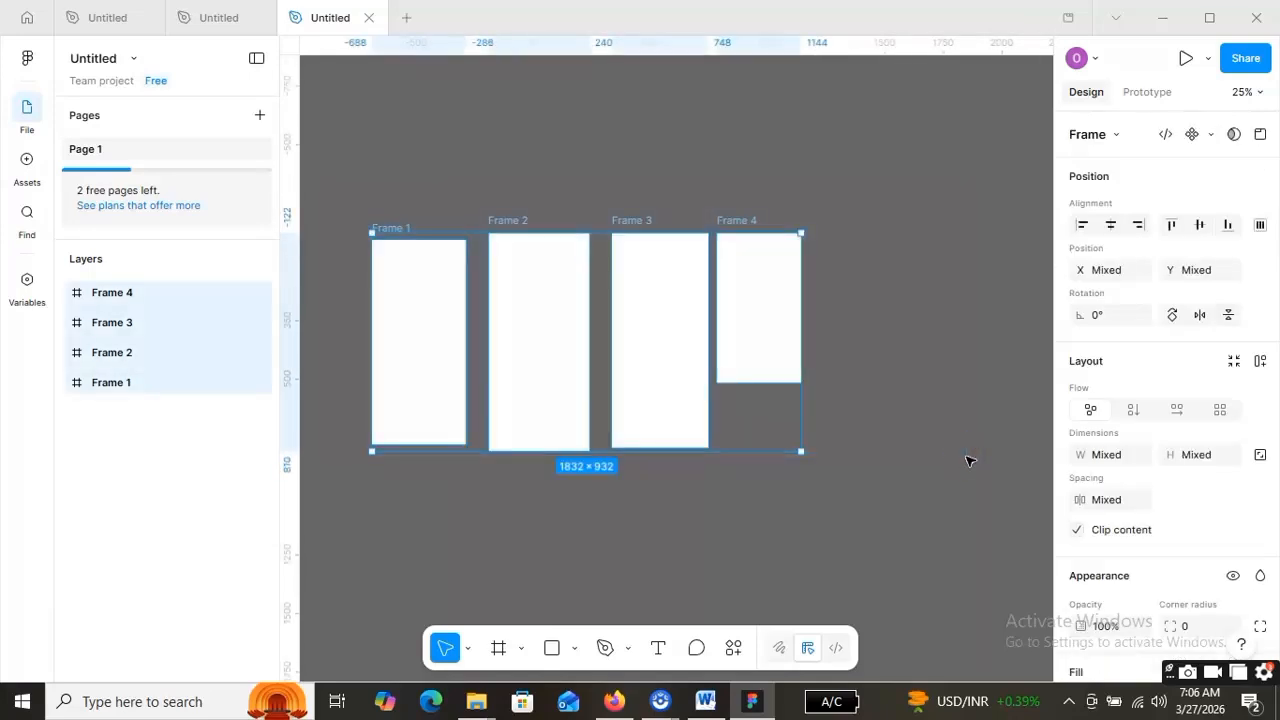
click(894, 457)
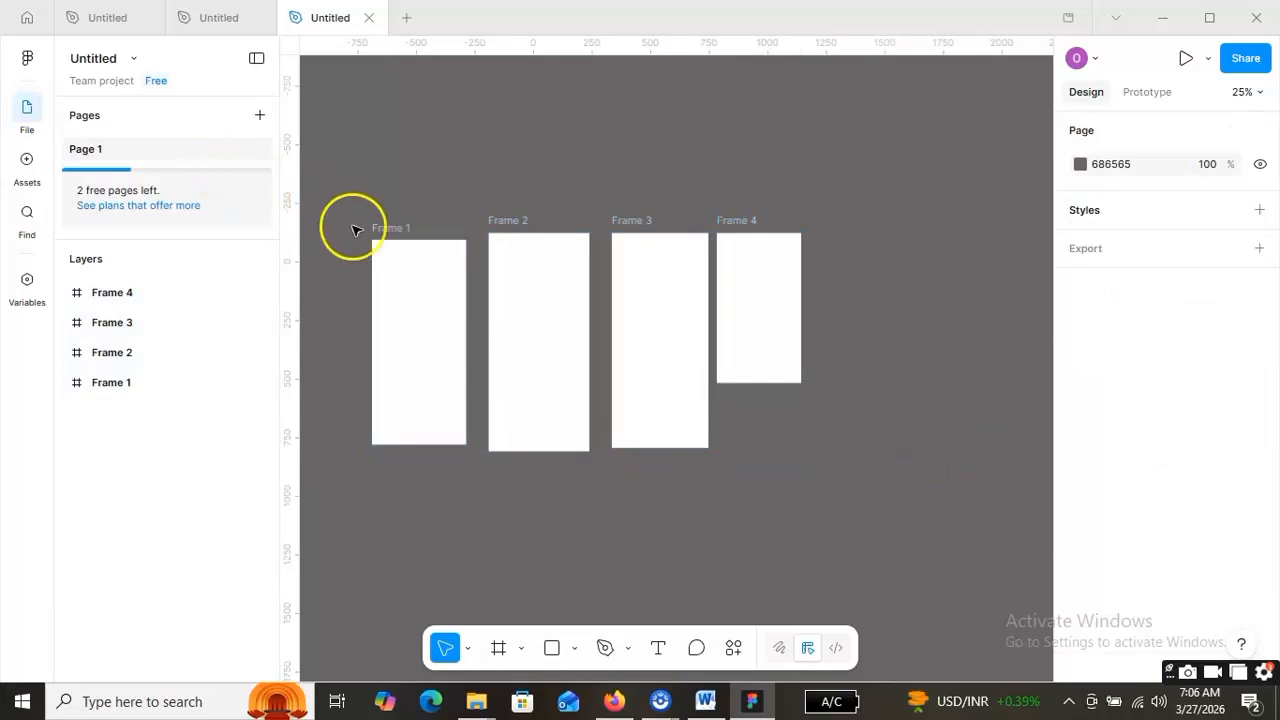
click(395, 227)
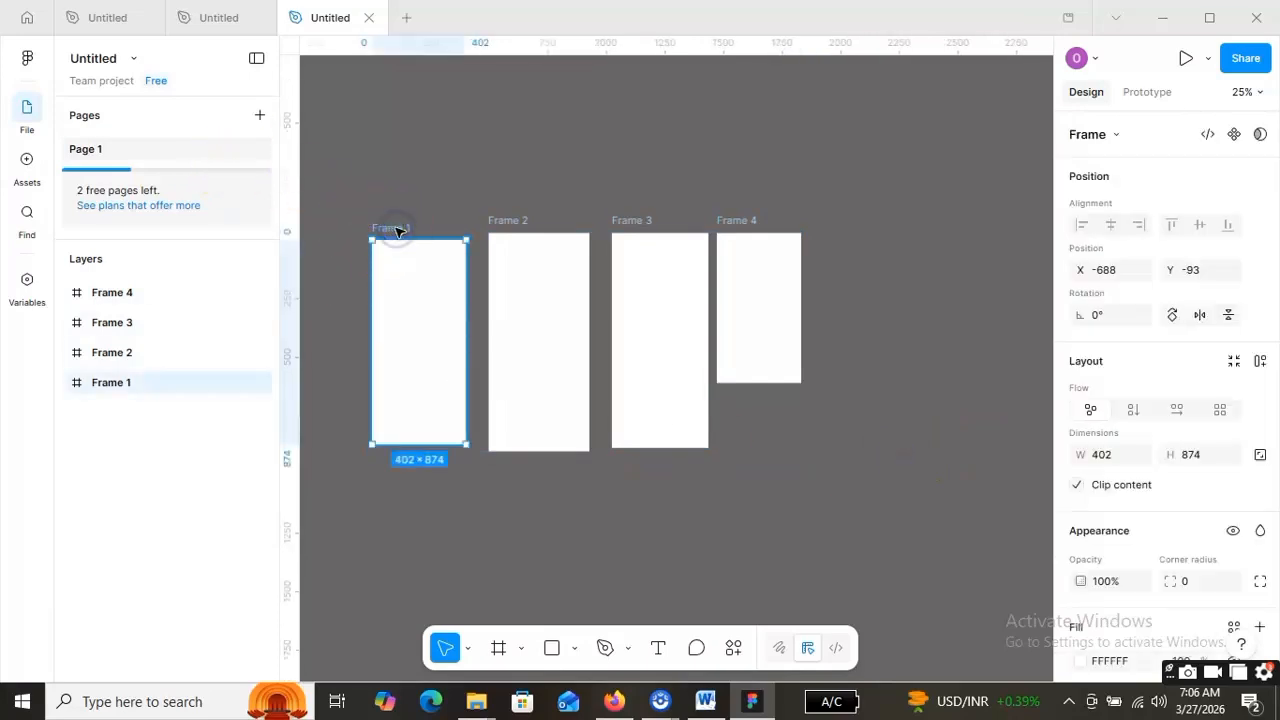
double_click(395, 229)
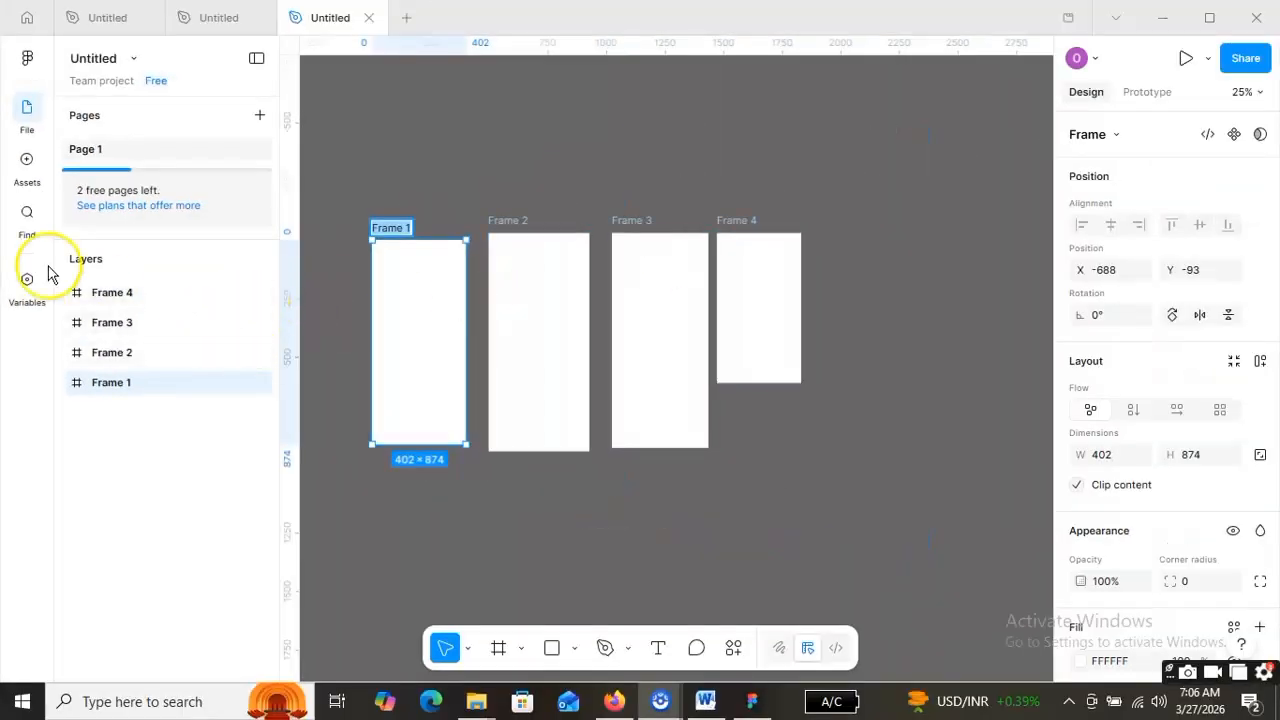
- Rename the Frame 4 layer in the Layers panel to 'Iphone 17'
click(118, 293)
click(116, 298)
double_click(125, 296)
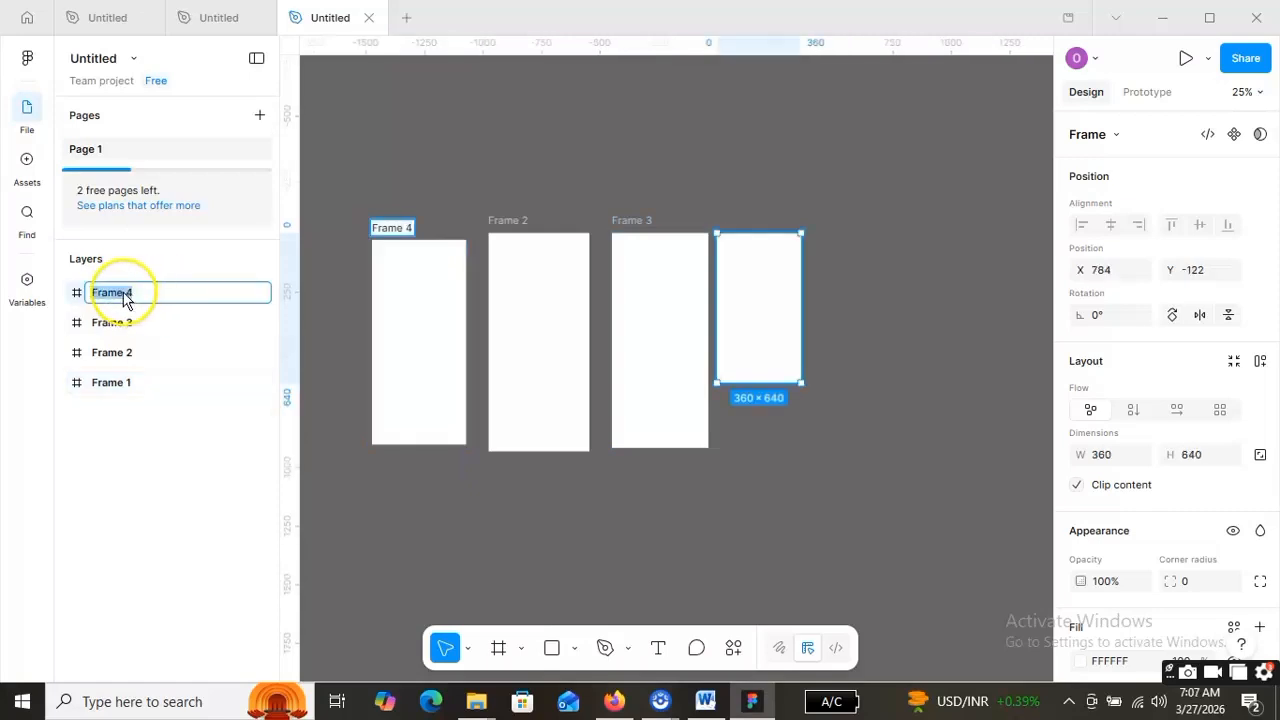
text(Iphone 17)
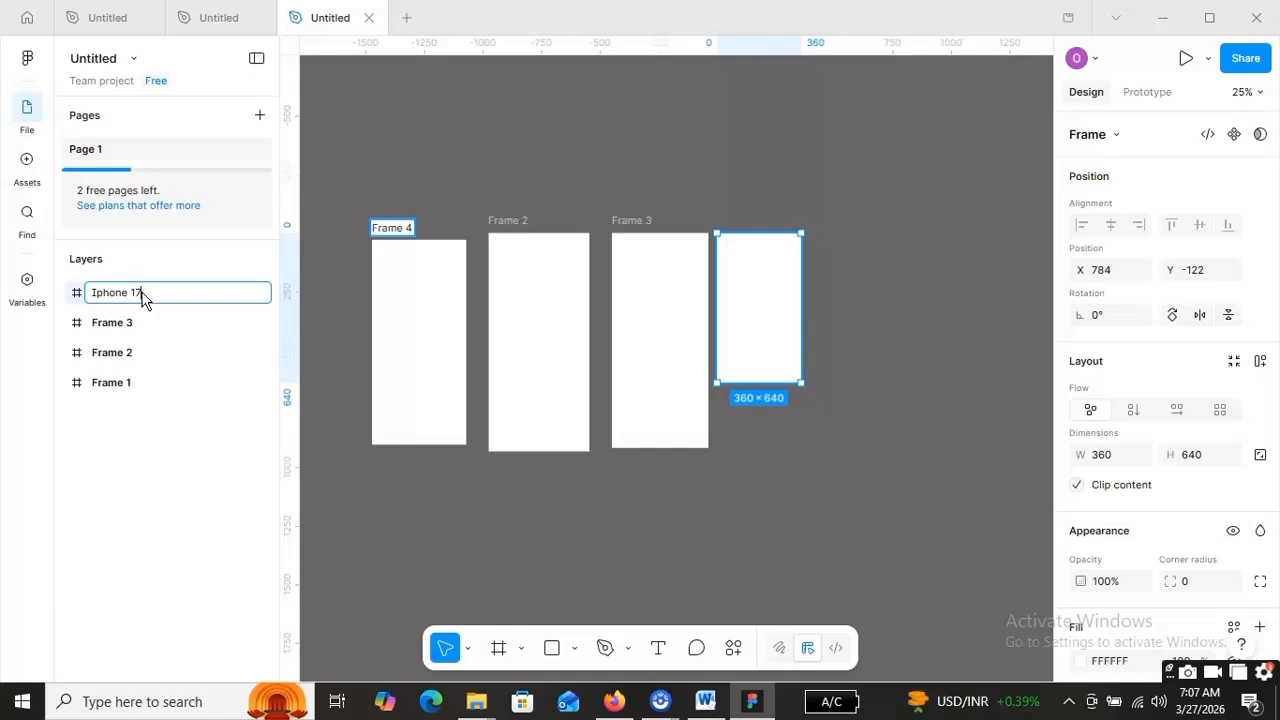
key(Return)
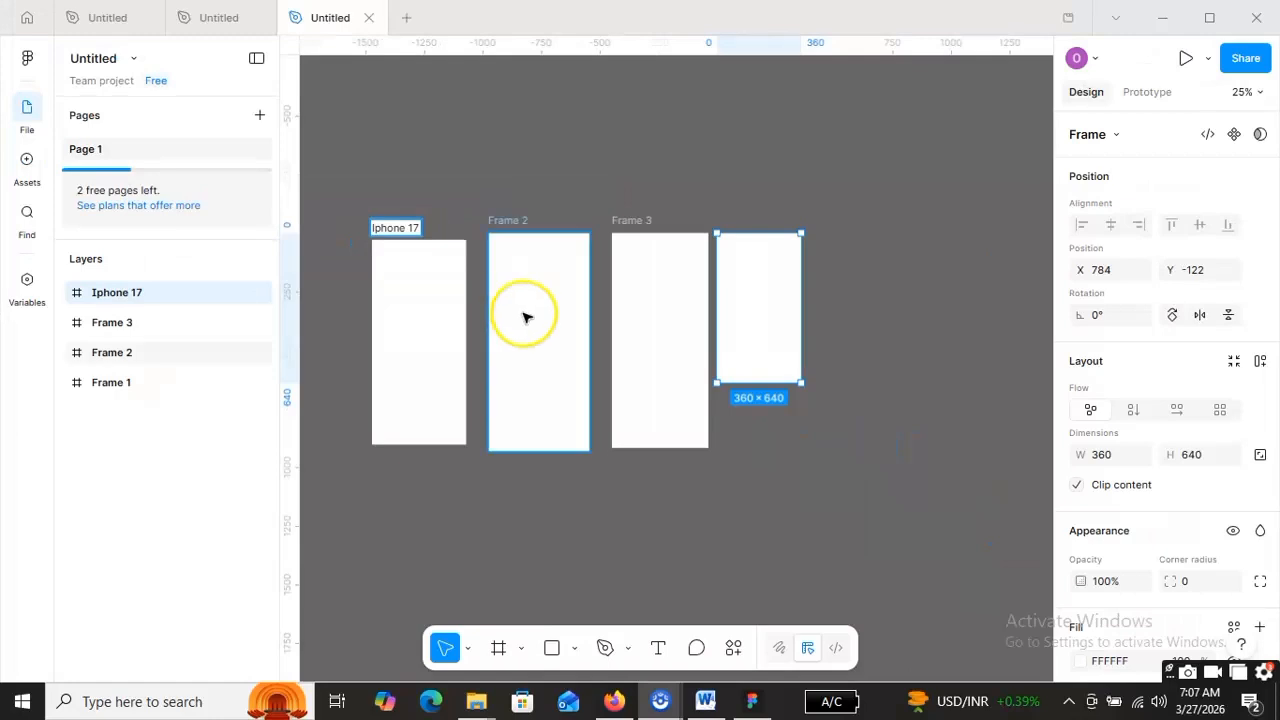
click(511, 479)
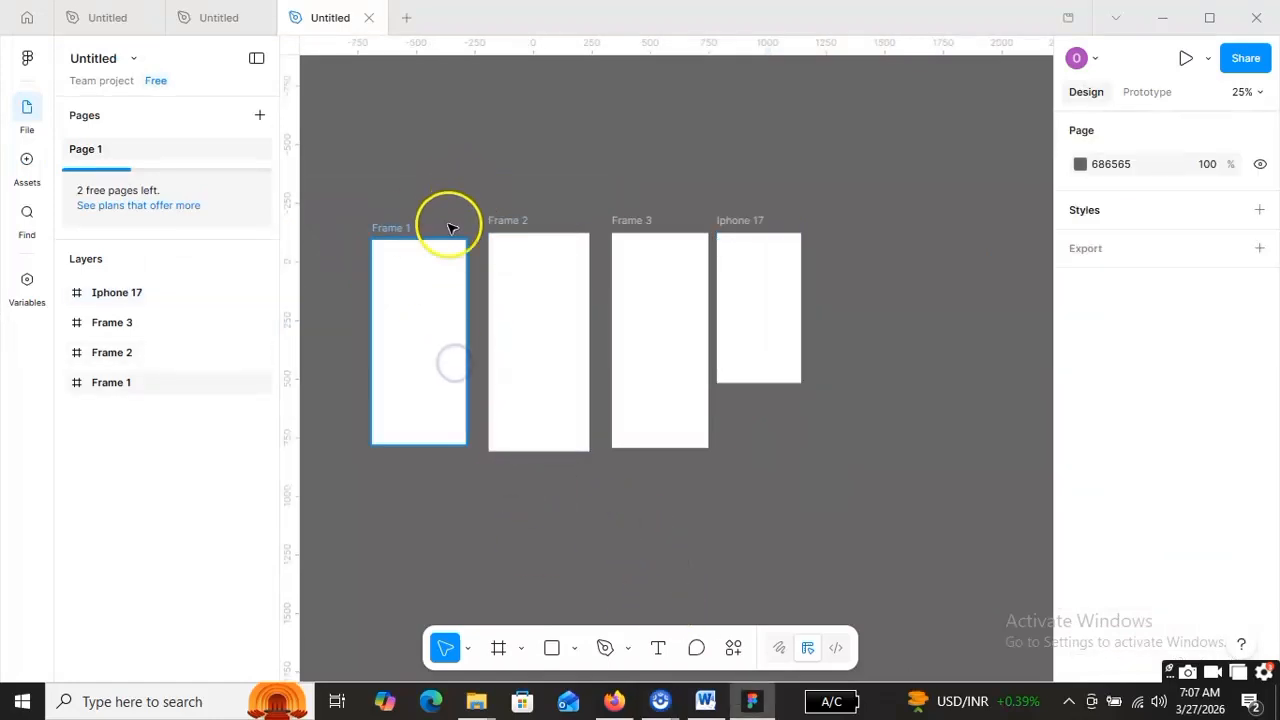
click(440, 295)
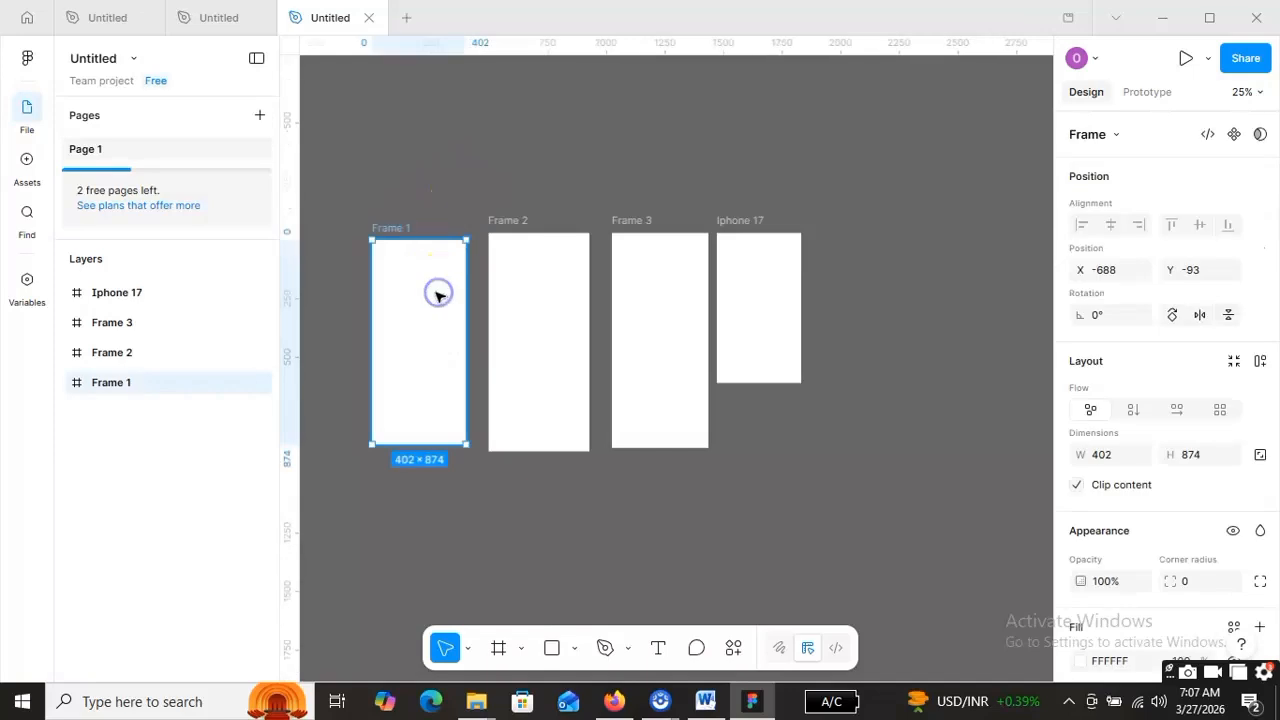
click(517, 299)
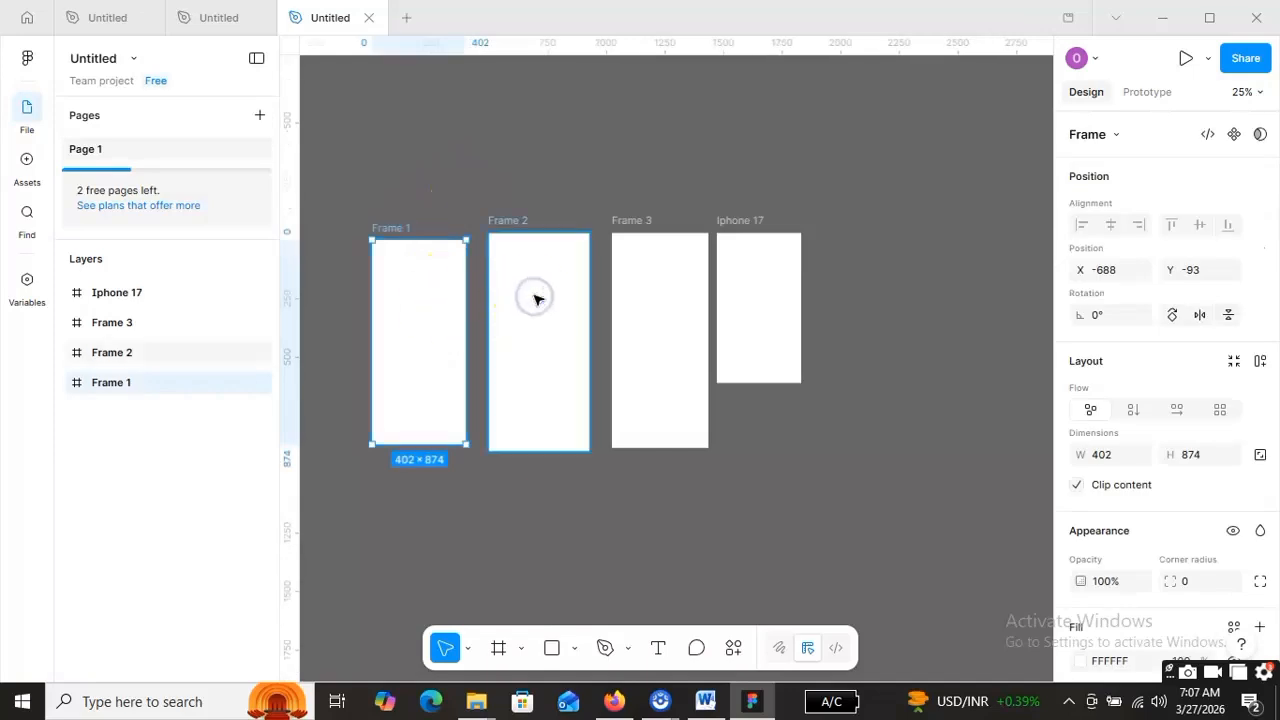
click(536, 299)
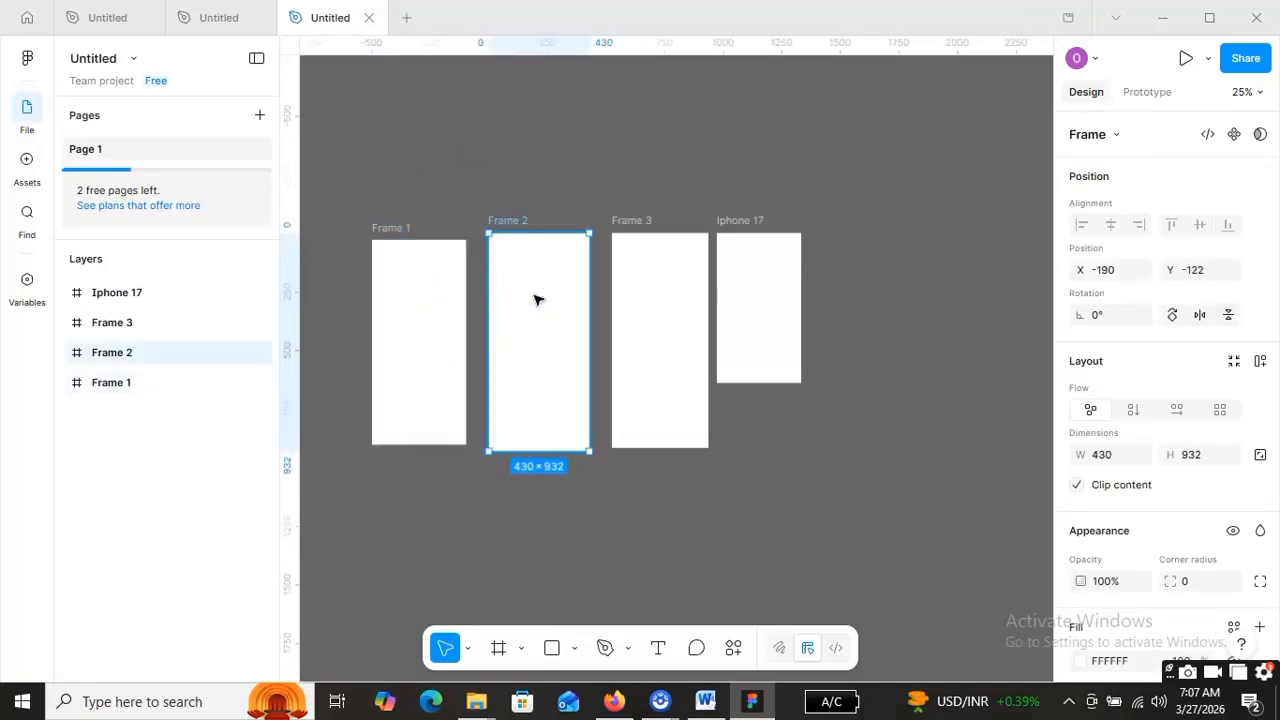
click(650, 303)
click(769, 287)
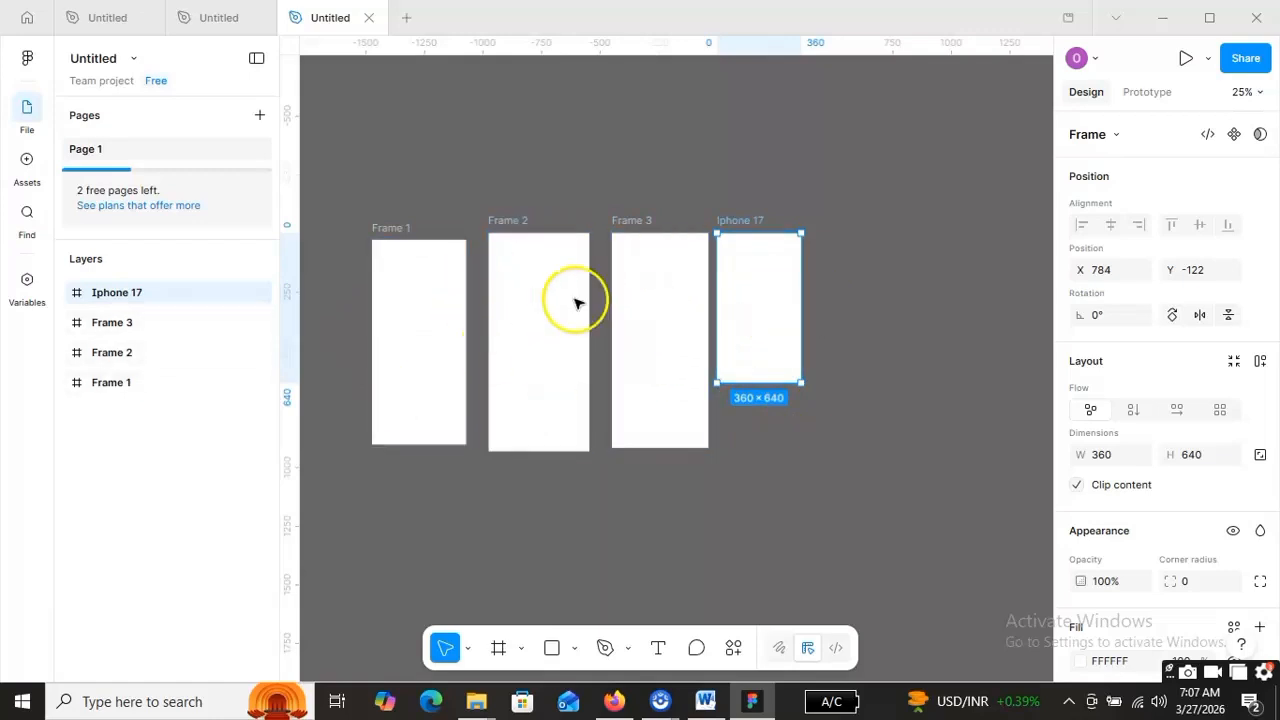
click(1118, 135)
scroll(1177, 328, down, 10)
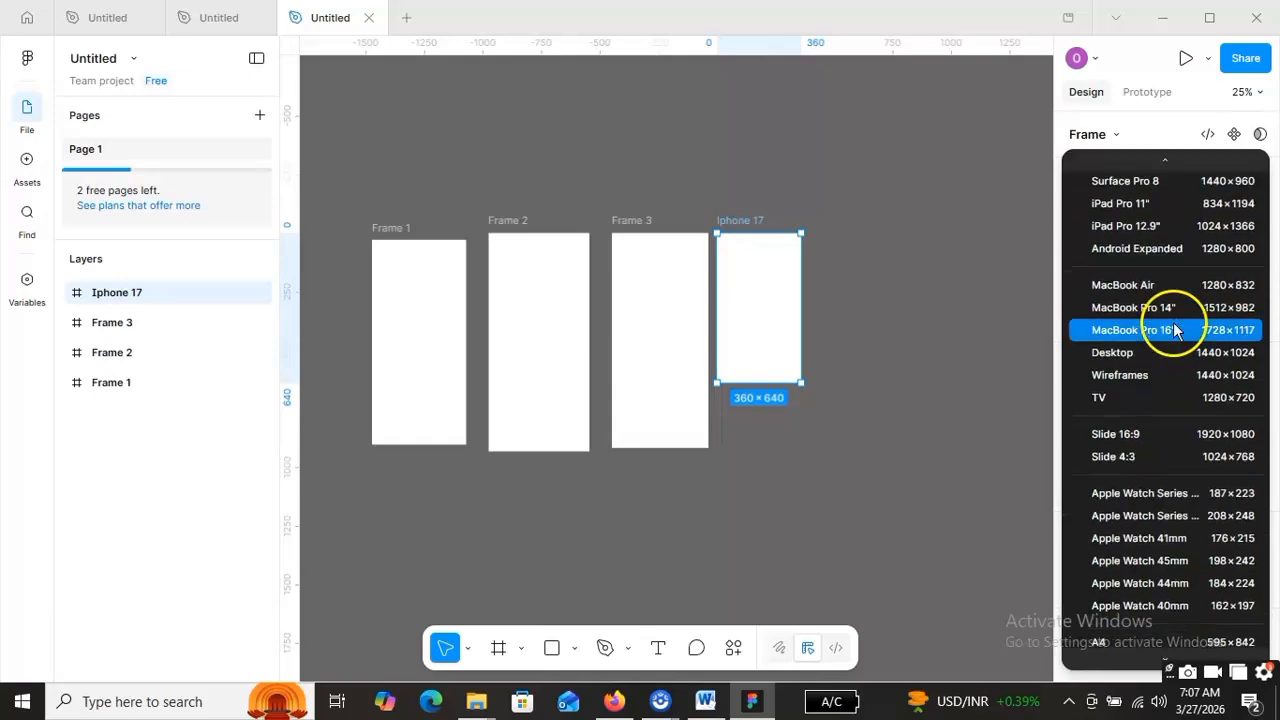
scroll(1170, 300, up, 10)
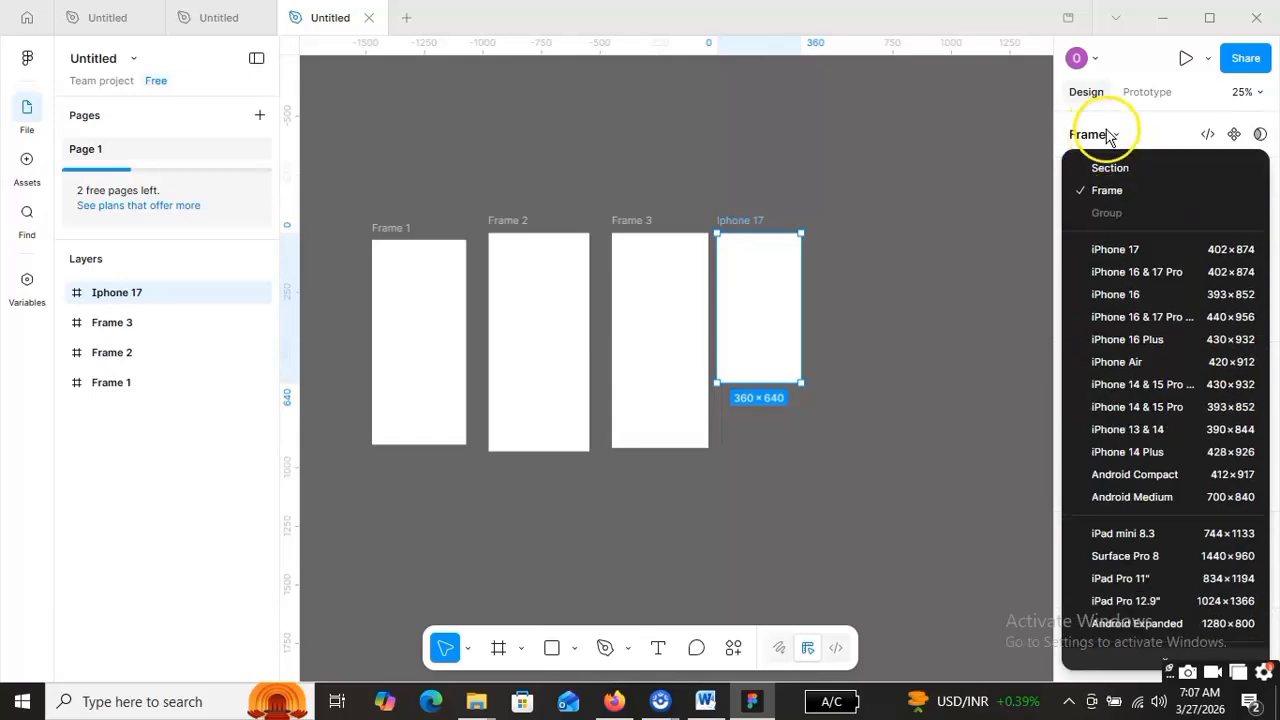
click(1116, 136)
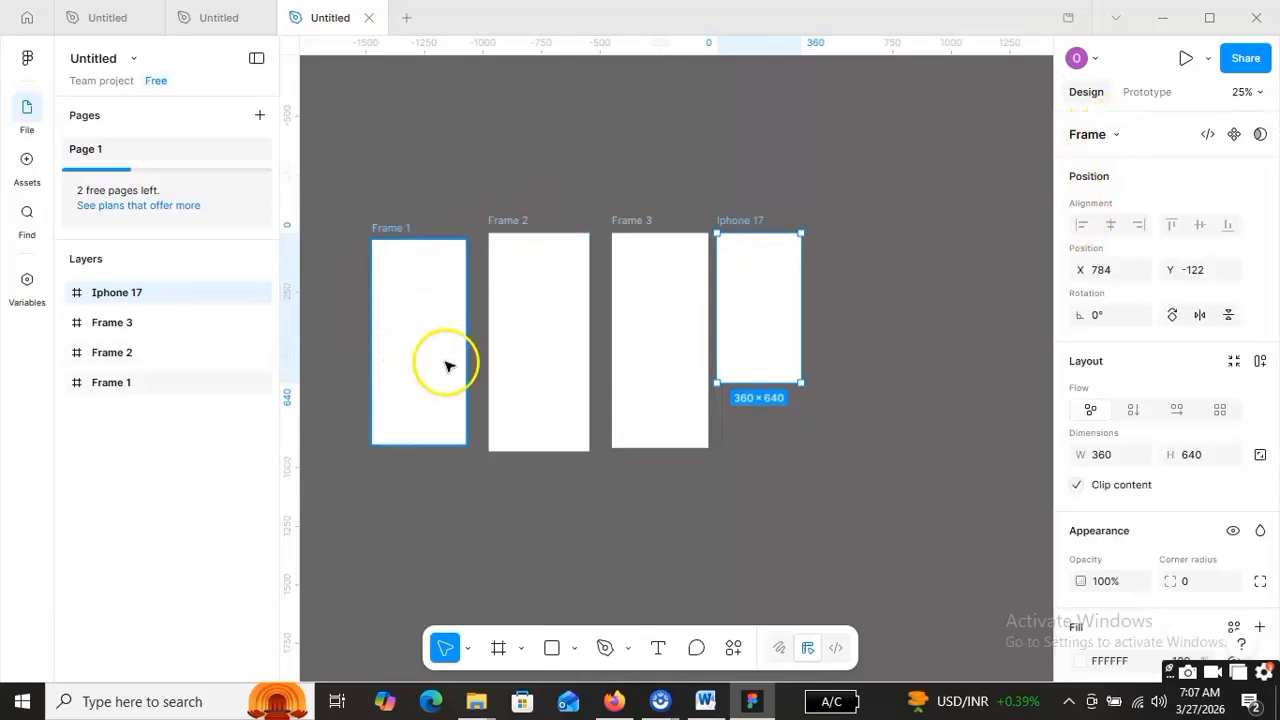